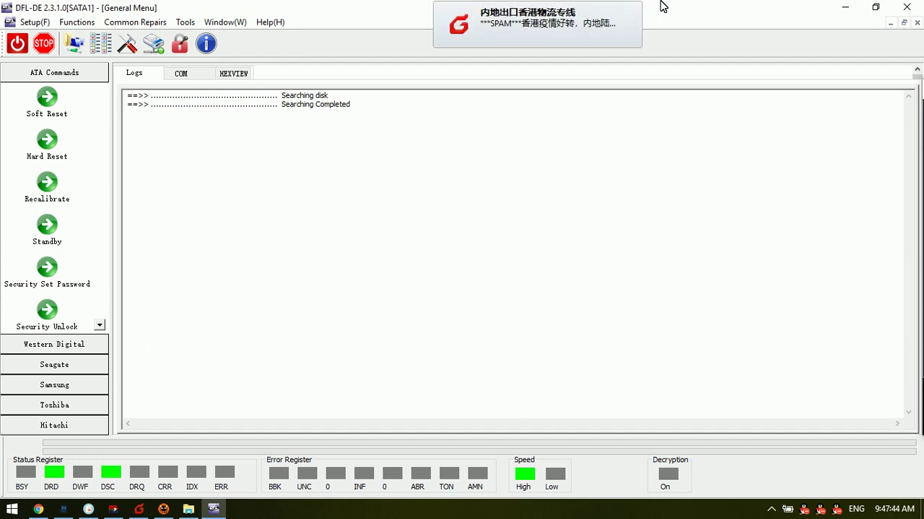
key(ctrl+a)
click(635, 10)
click(140, 200)
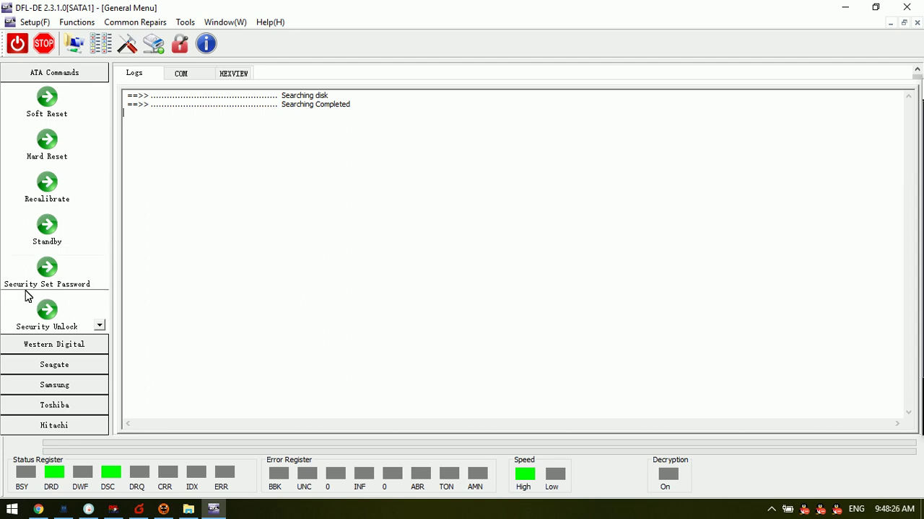
- View the Security Set Password prompt of the ATA commands and cancel it without entering anything
click(44, 278)
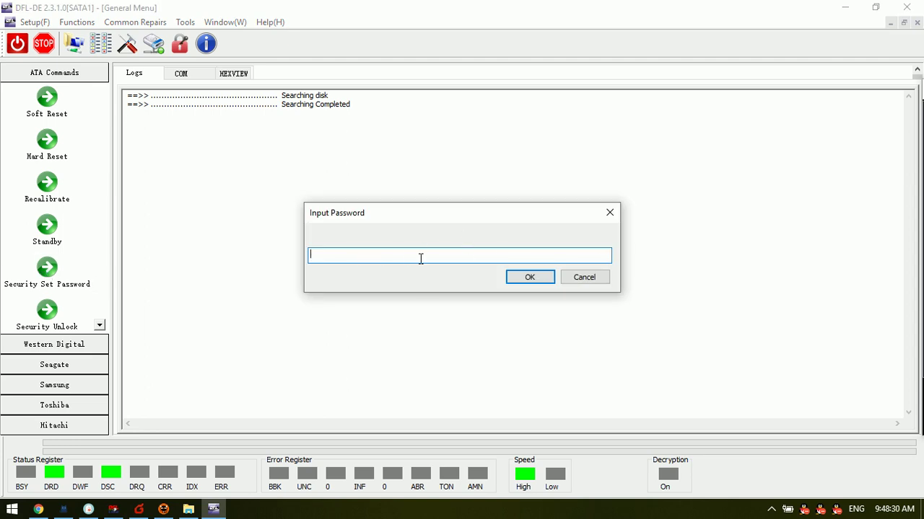
click(585, 278)
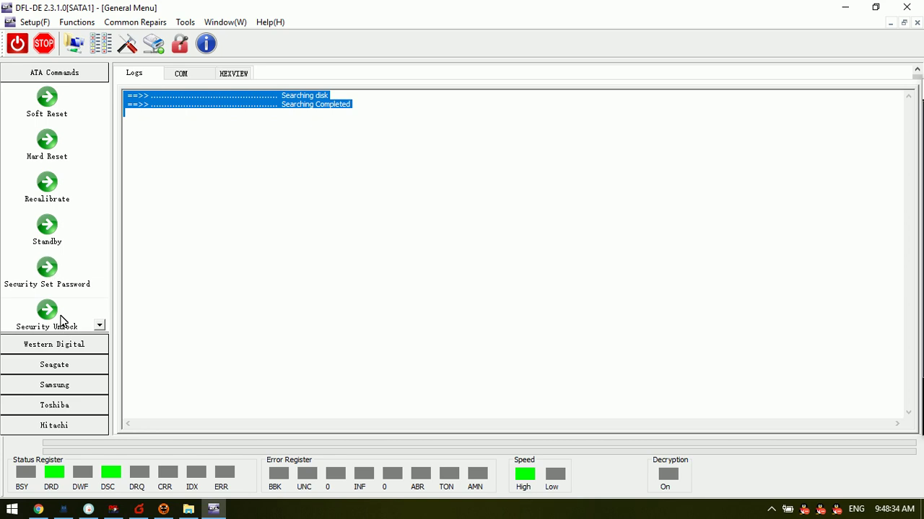
- Look through the complete list of quick repair commands for Western Digital drives
click(72, 349)
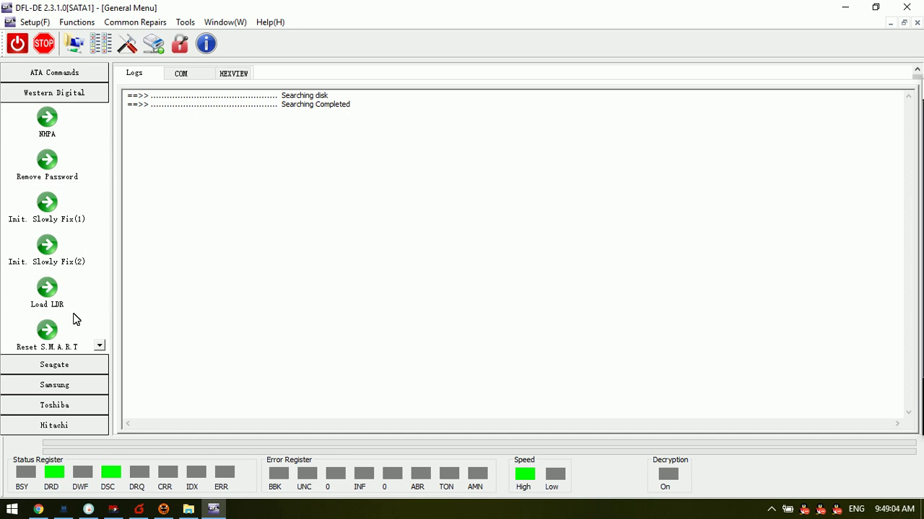
click(73, 370)
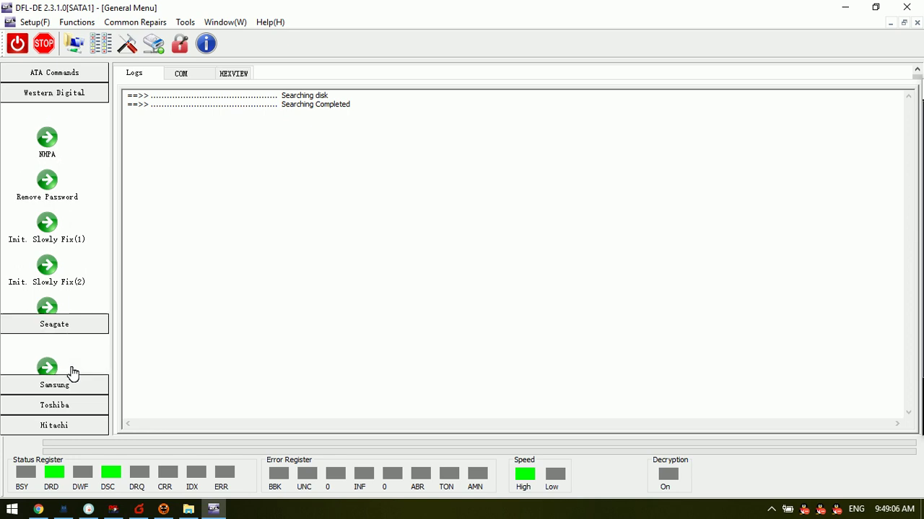
click(77, 100)
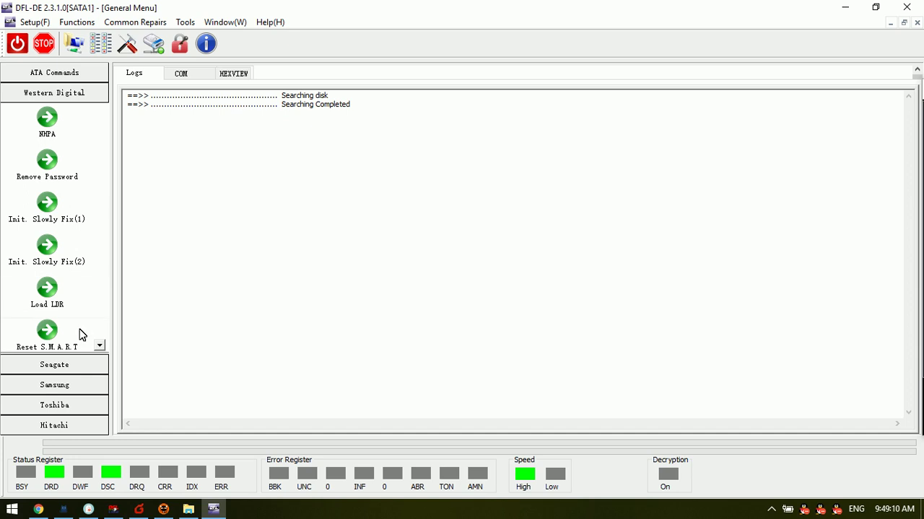
click(99, 346)
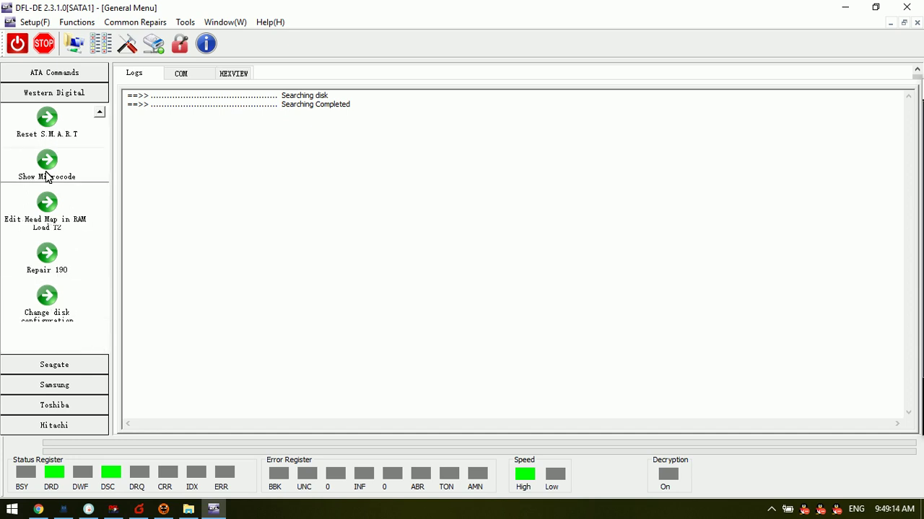
- Examine the head map and Load T2 options of Edit Head Map in RAM, then close them without saving
click(58, 235)
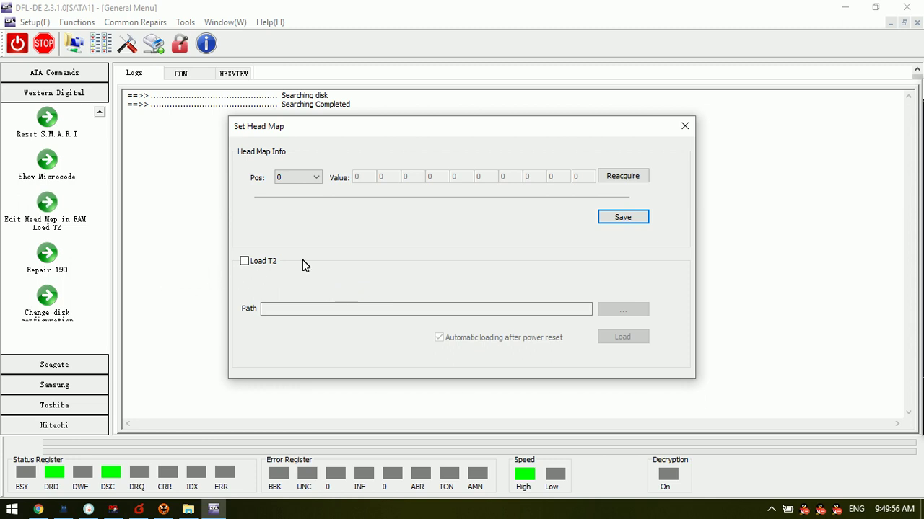
click(391, 314)
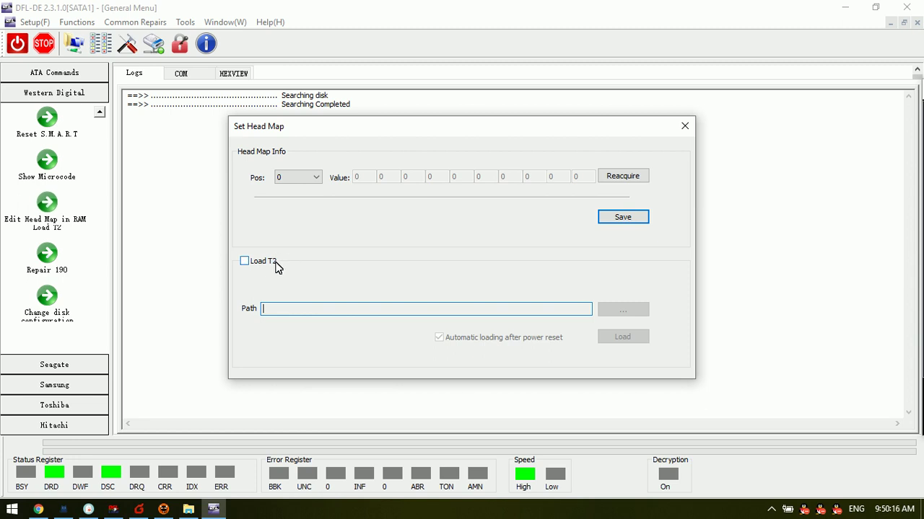
click(684, 127)
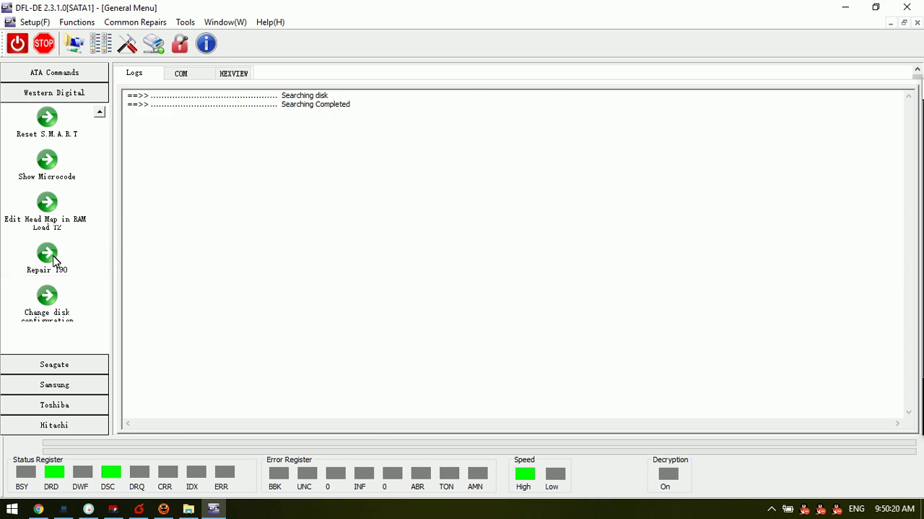
- Examine the Repair 190 T2 Analysis window and the operations available for its node list, then close the window
click(54, 260)
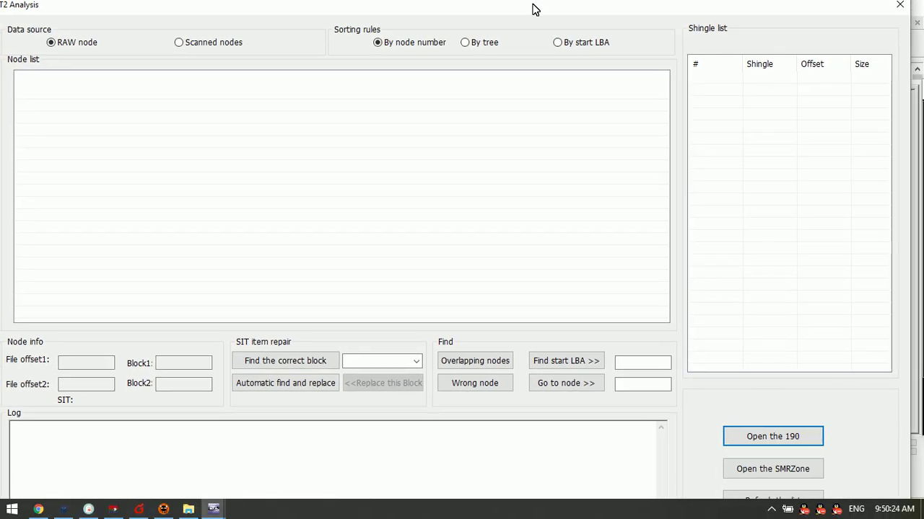
right_click(253, 133)
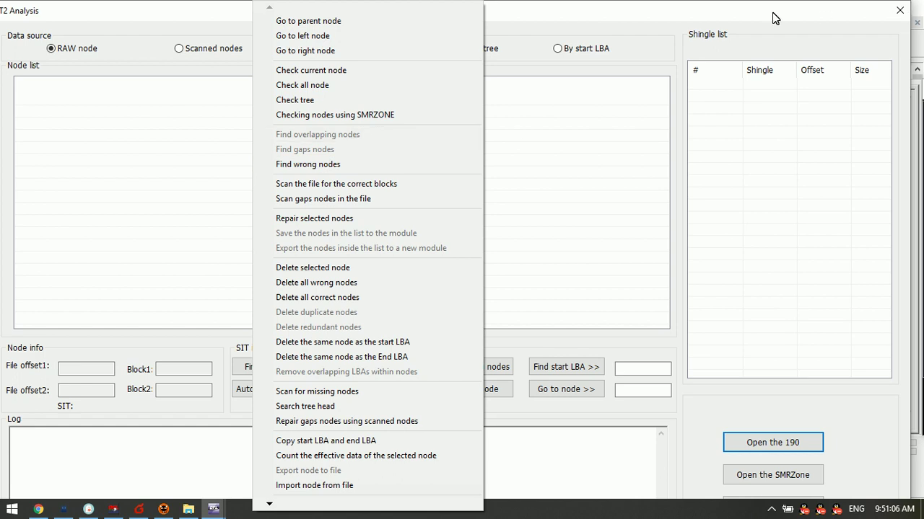
click(735, 44)
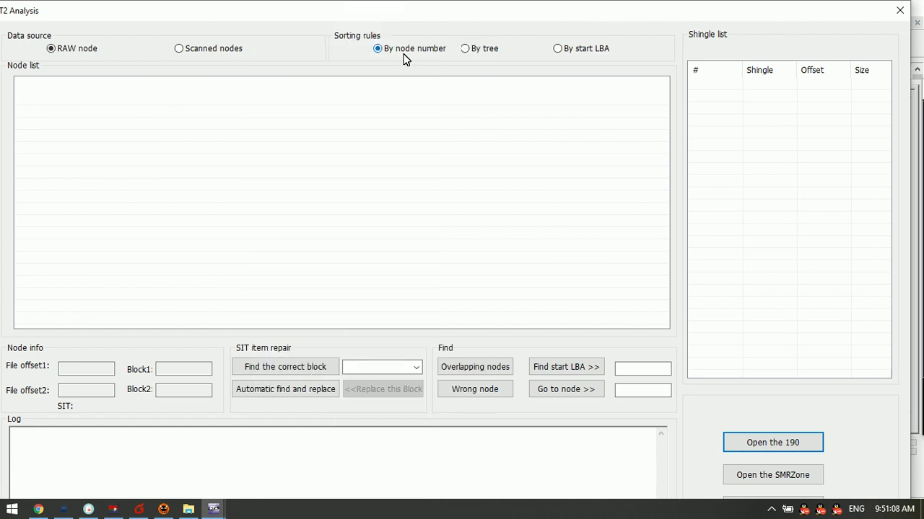
right_click(315, 228)
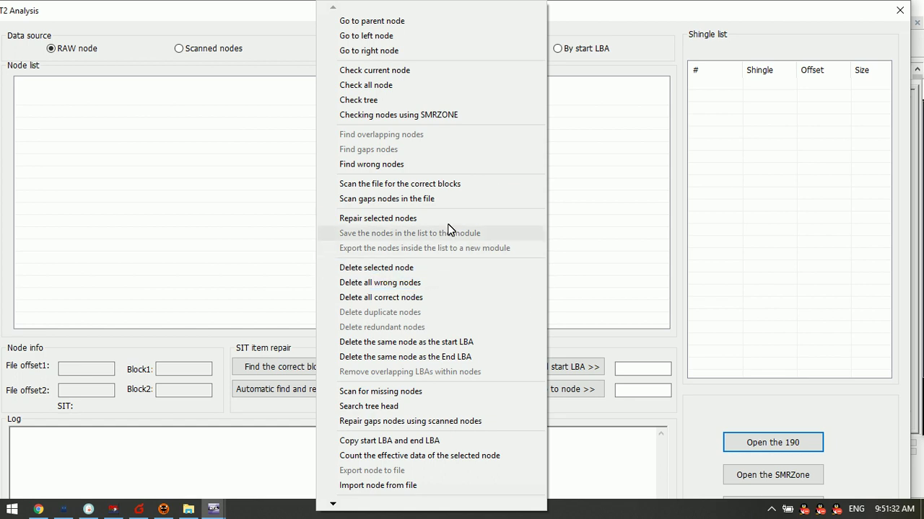
click(659, 54)
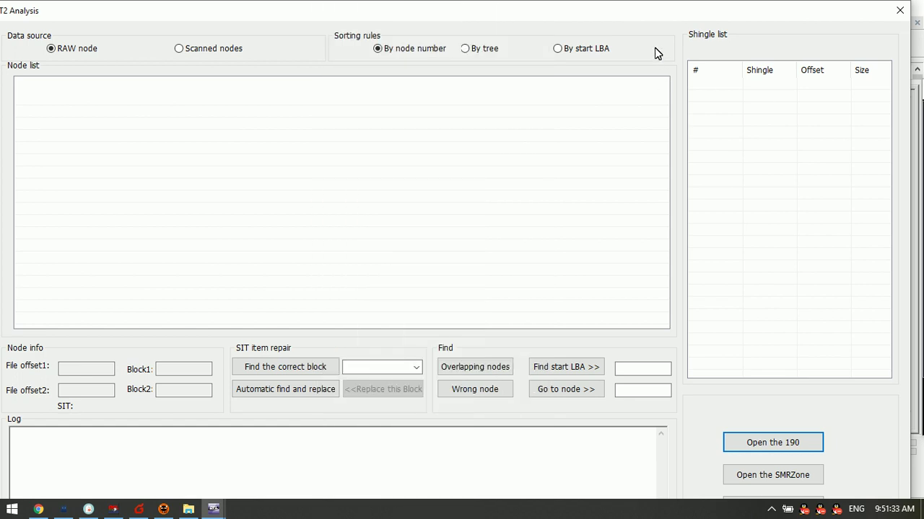
click(899, 10)
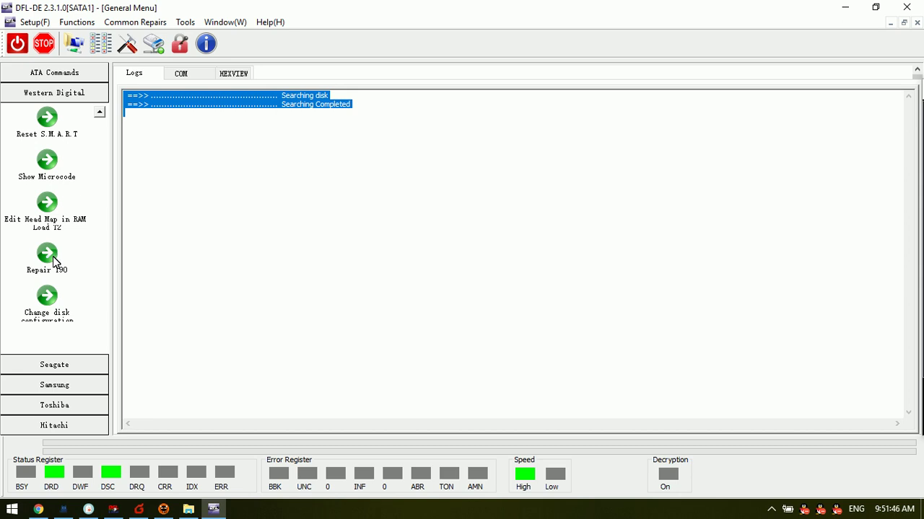
- View the Western Digital disk configuration options, including module changes and TLER, and close them without changes
click(51, 304)
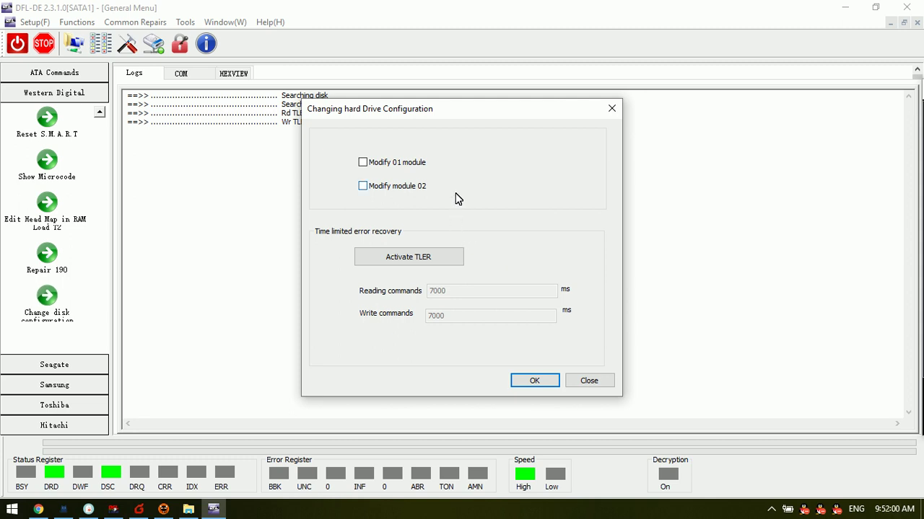
click(611, 109)
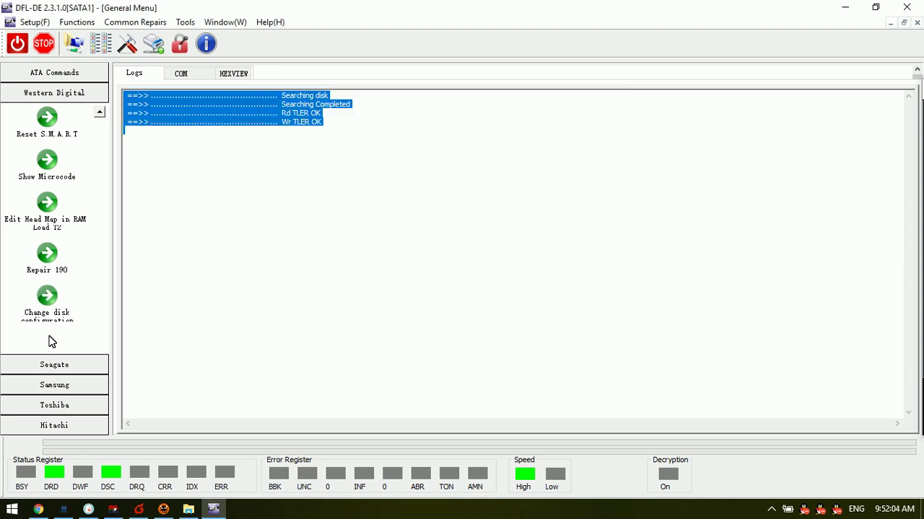
- Look through the full list of Seagate repair commands, including the F3 fixes and the .7-.10 module functions
click(69, 367)
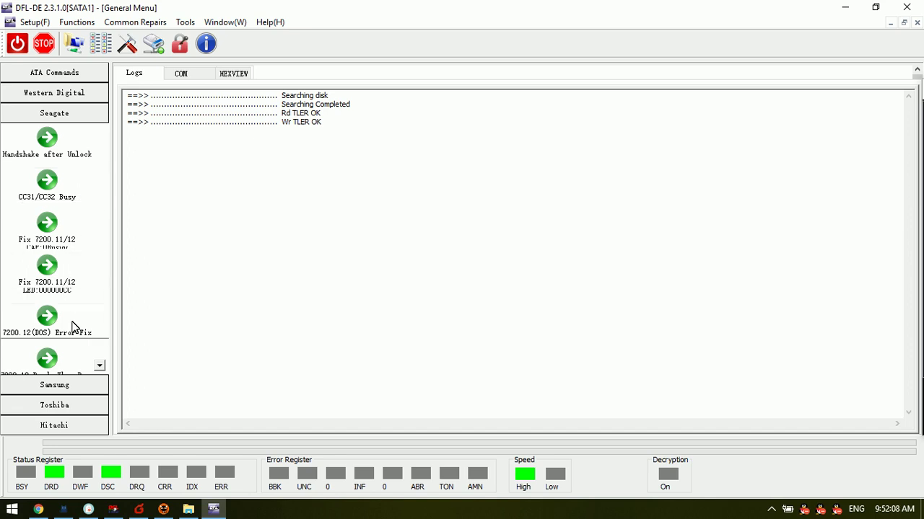
click(99, 366)
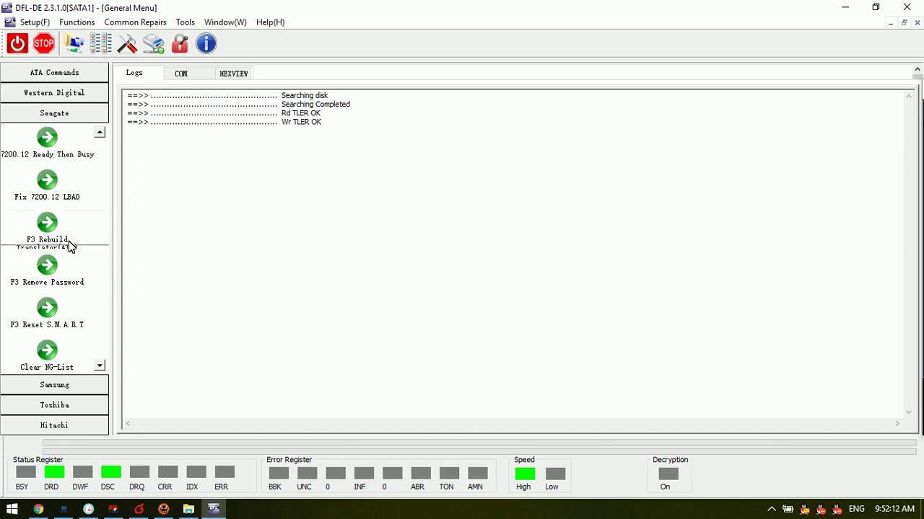
click(99, 366)
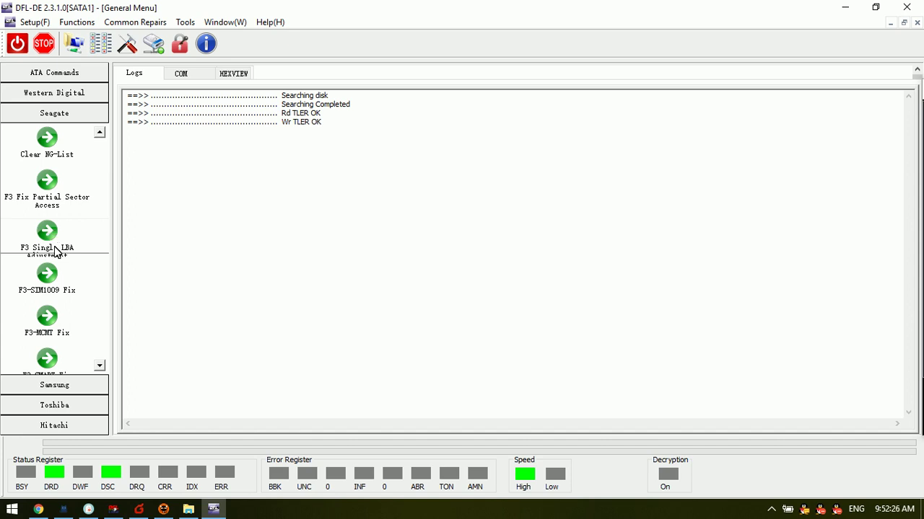
click(101, 368)
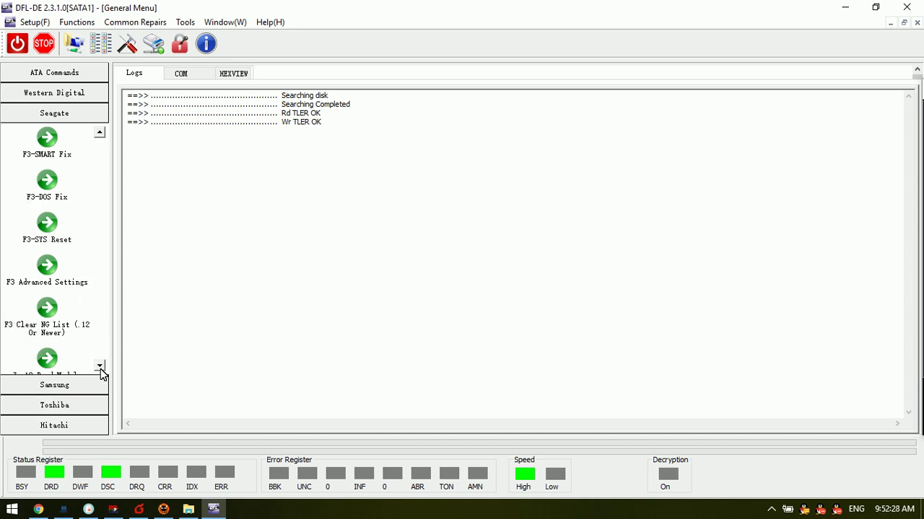
click(100, 368)
click(101, 369)
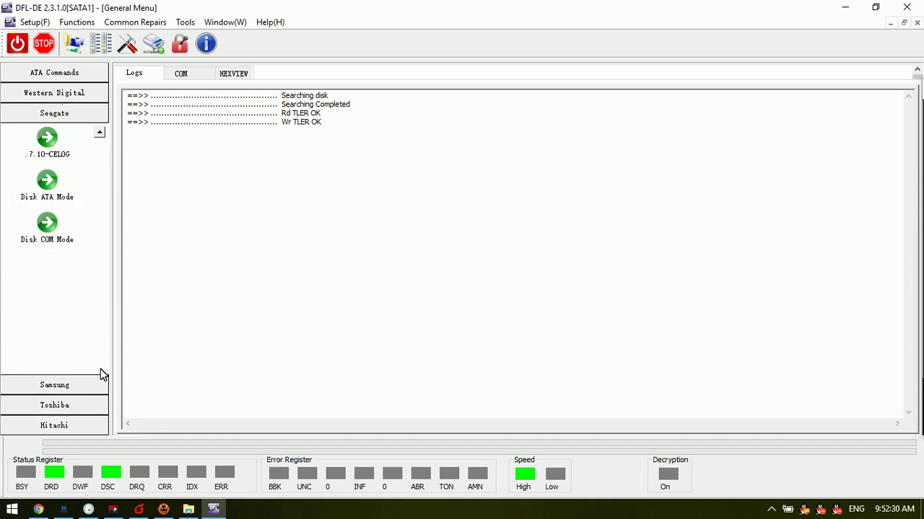
click(100, 132)
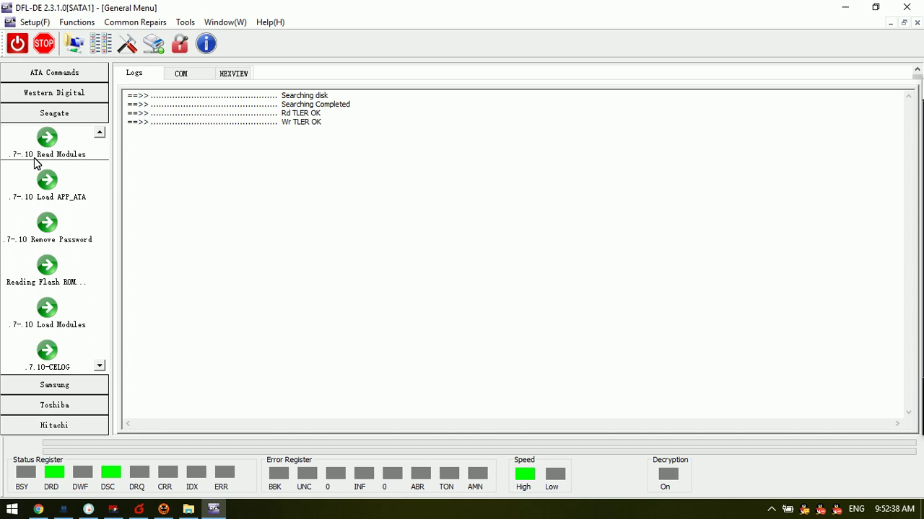
- Look through the repair commands for Samsung, Toshiba and Hitachi drives in turn
click(66, 386)
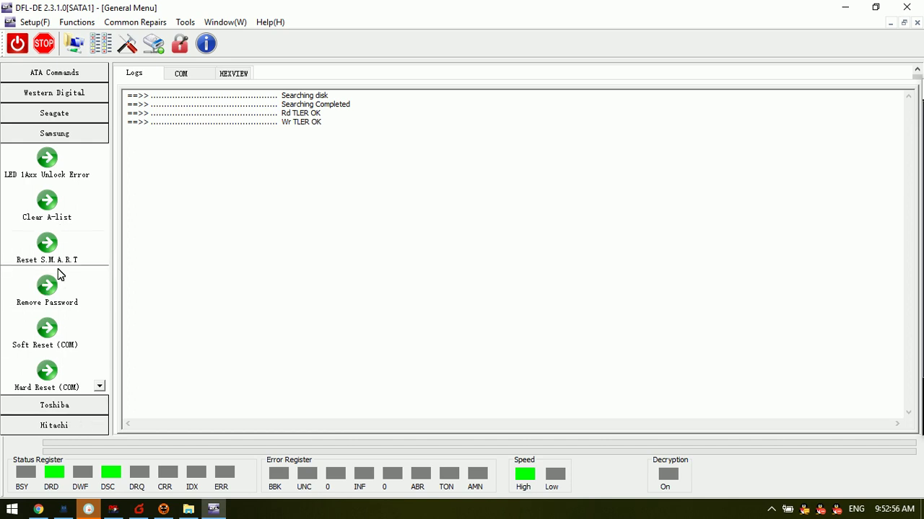
click(69, 408)
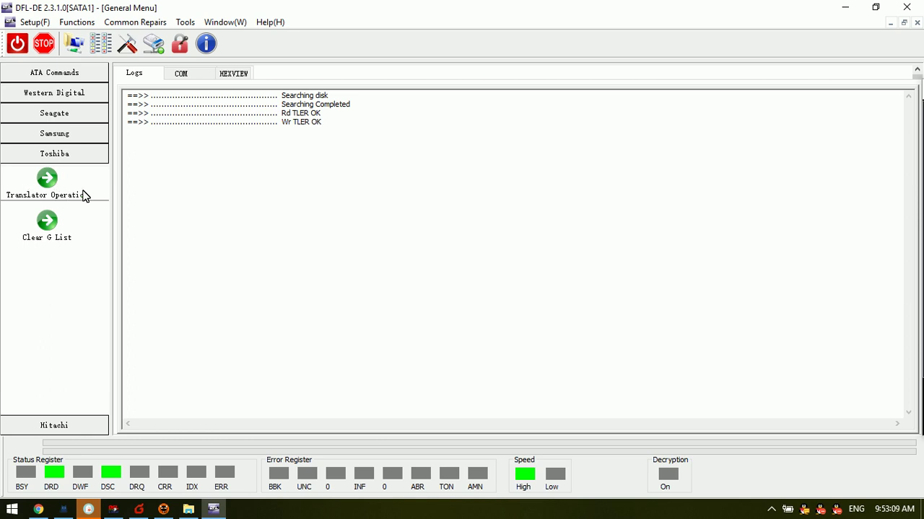
click(69, 426)
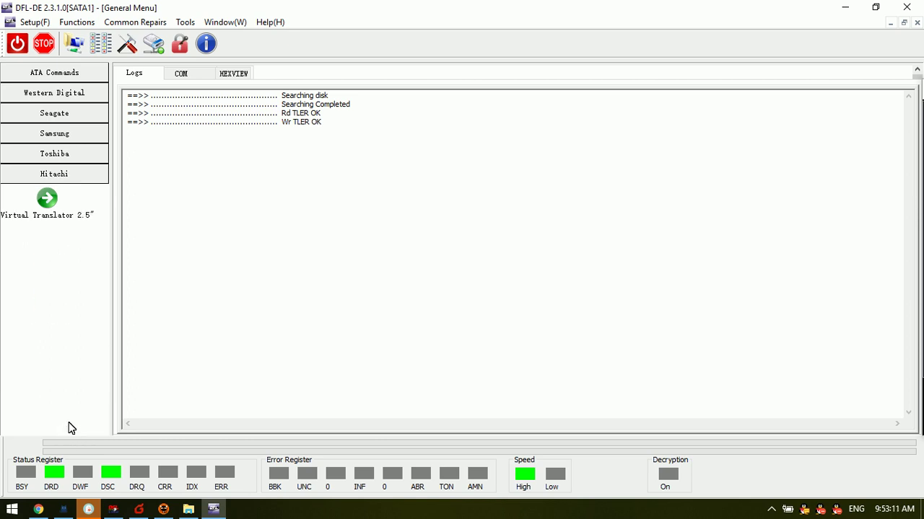
- Examine the family and loading options of Hitachi's Virtual Translator 2.5", cancel them, and return to the ATA commands
click(50, 208)
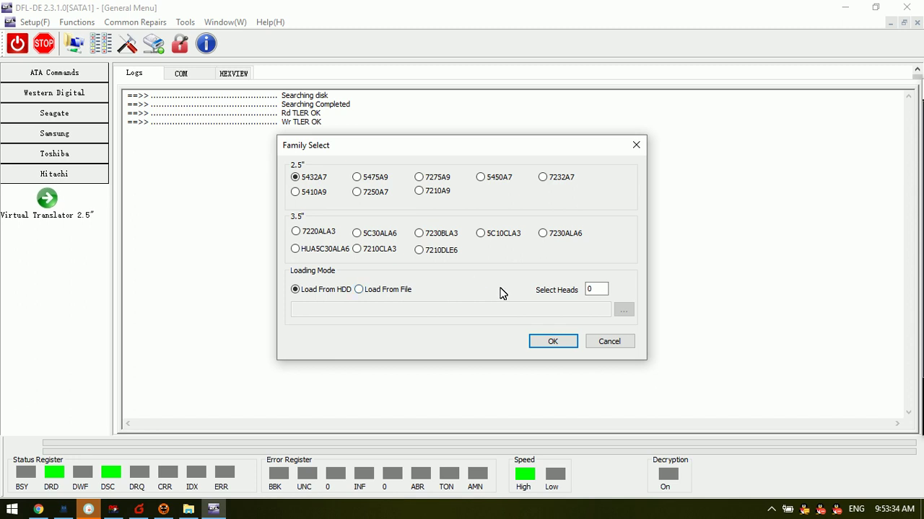
click(608, 342)
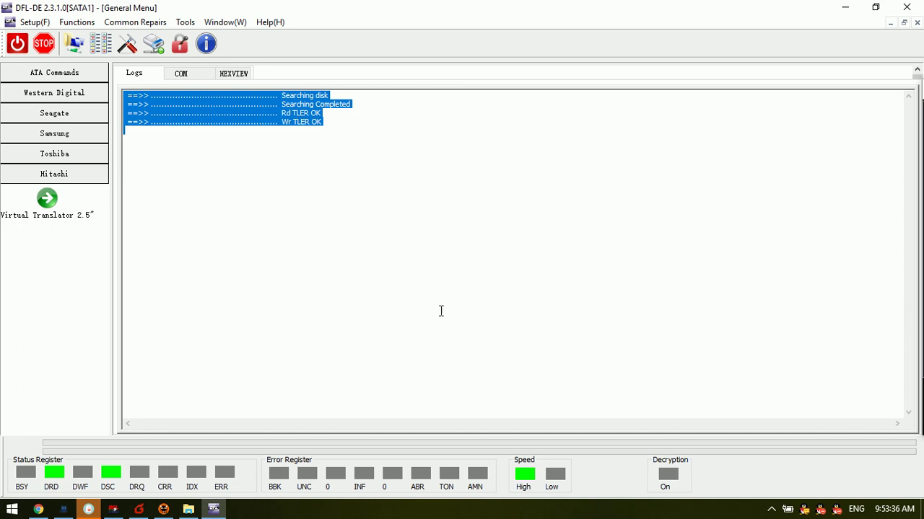
click(56, 74)
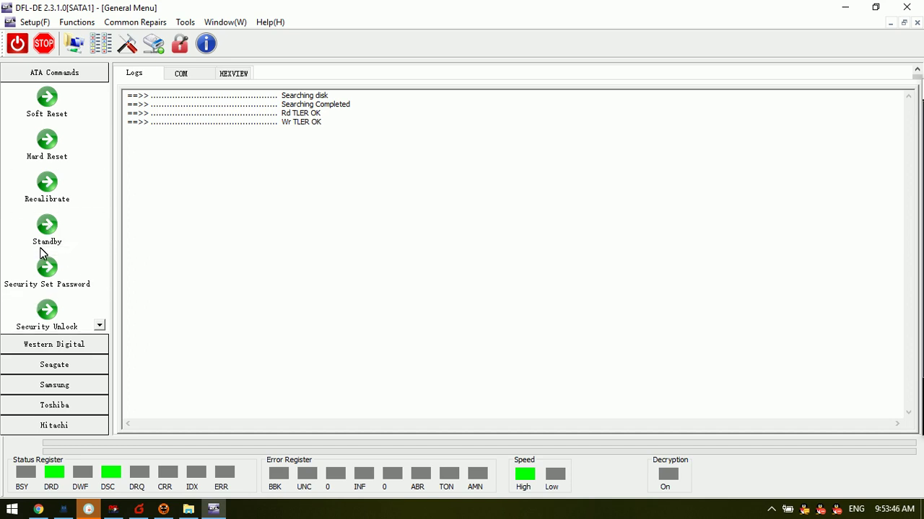
- Create a new project from the SATA 1 source disk with the default task path and choose Disk Image as its function
click(77, 44)
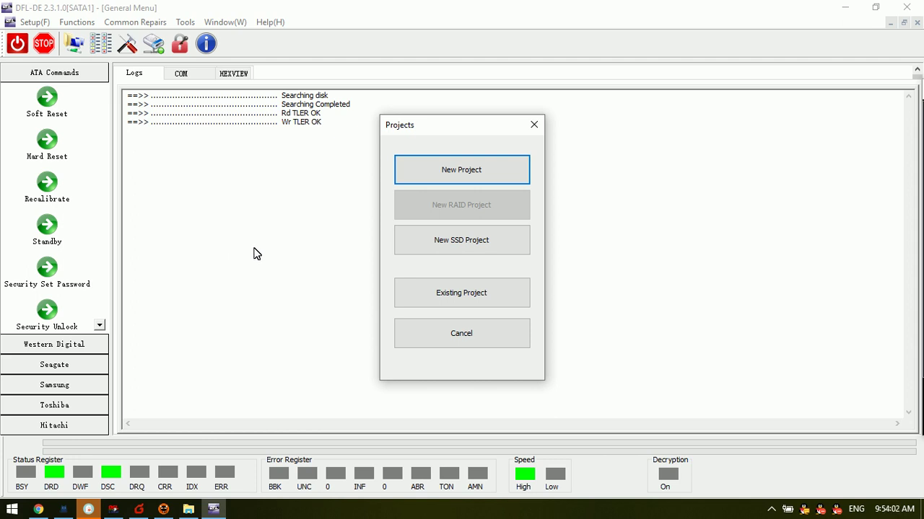
click(465, 170)
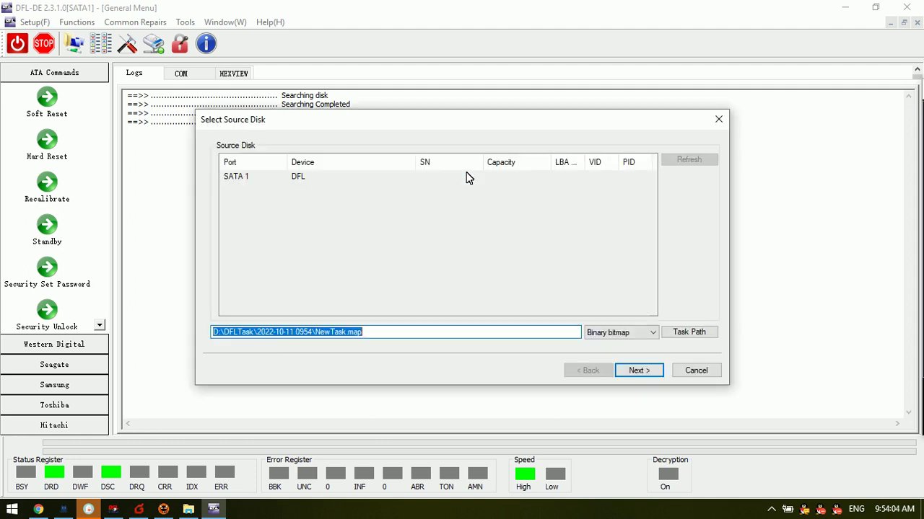
drag(344, 127, 346, 152)
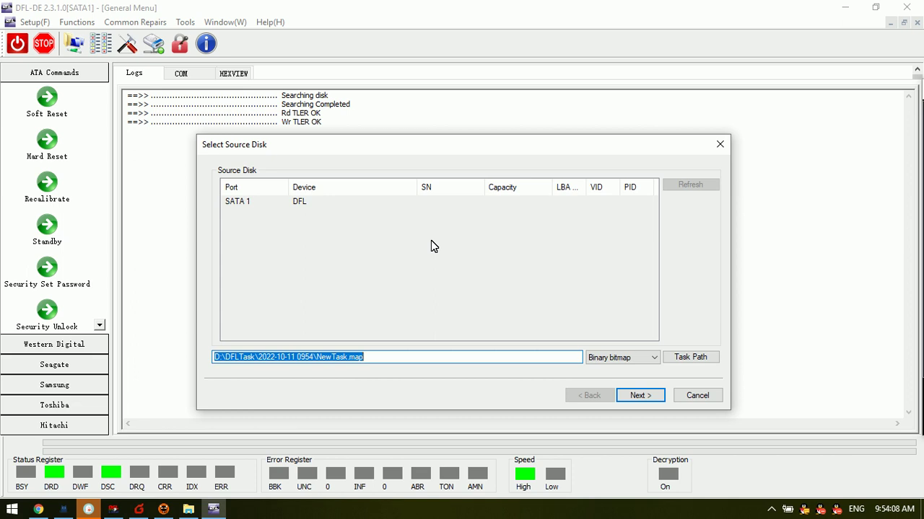
click(640, 396)
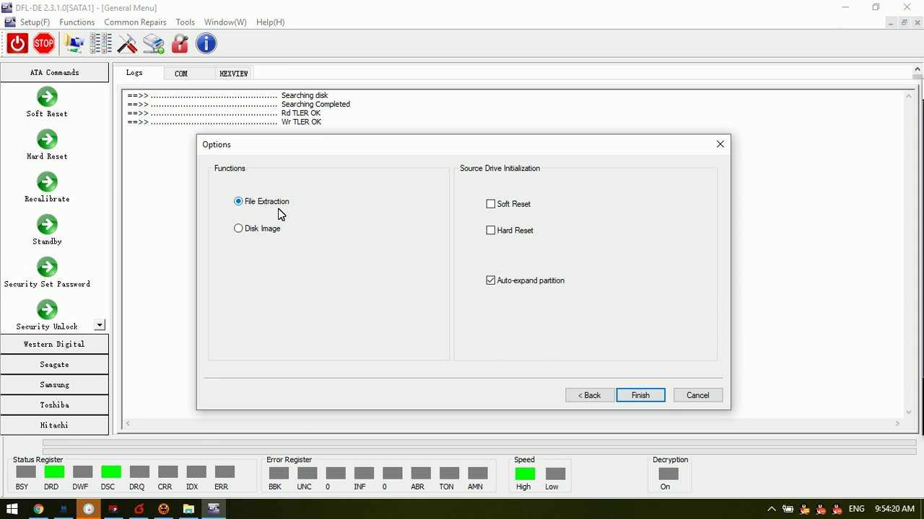
click(262, 230)
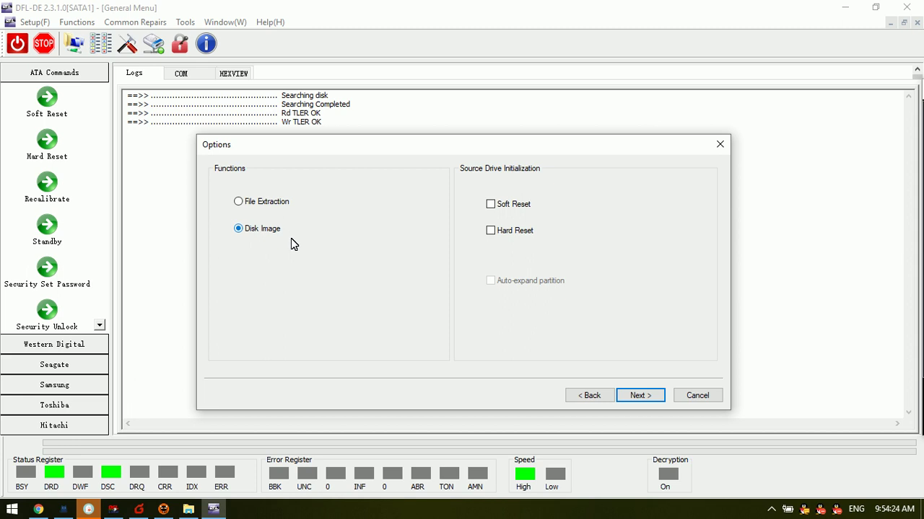
- Image to the Msft Virtual Disk on port 5 as the target and accept the capacity warning
click(651, 399)
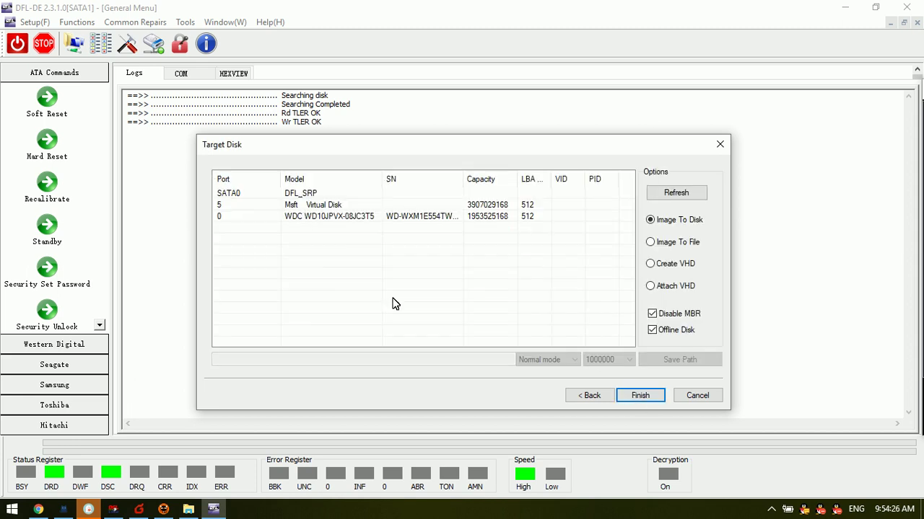
click(346, 207)
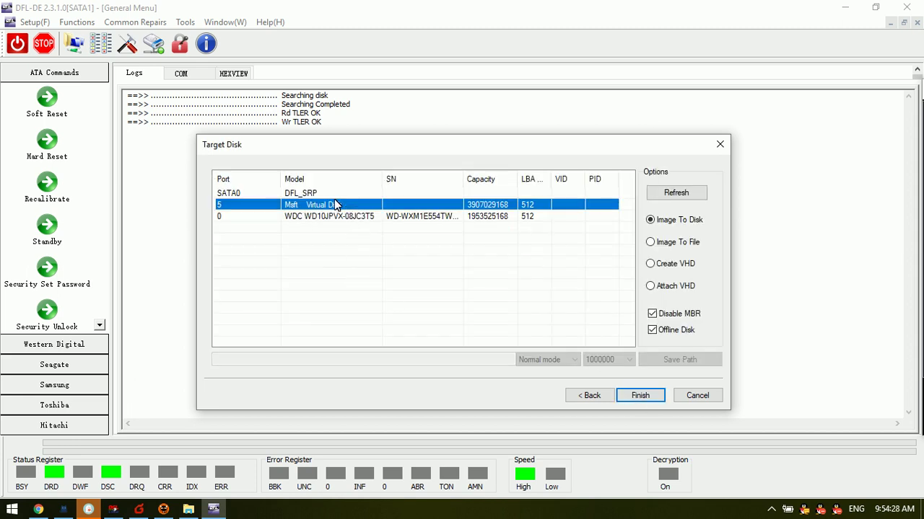
click(640, 394)
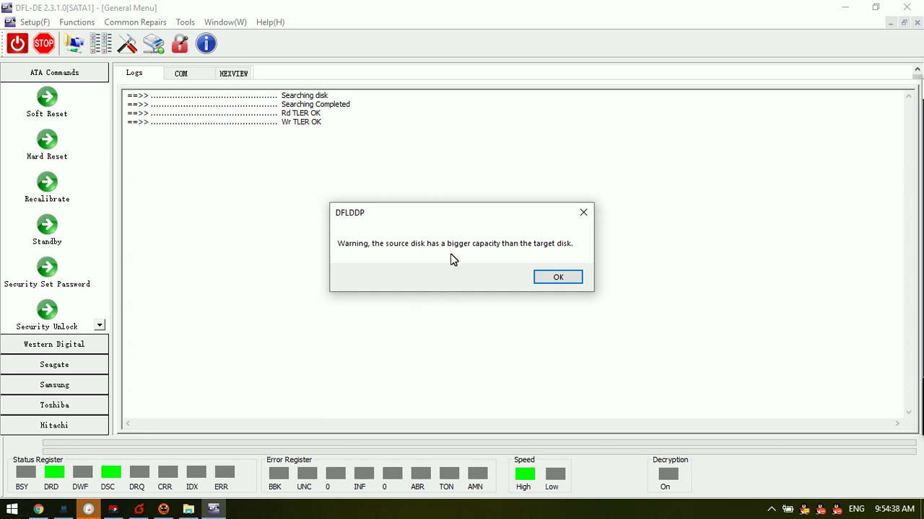
click(557, 277)
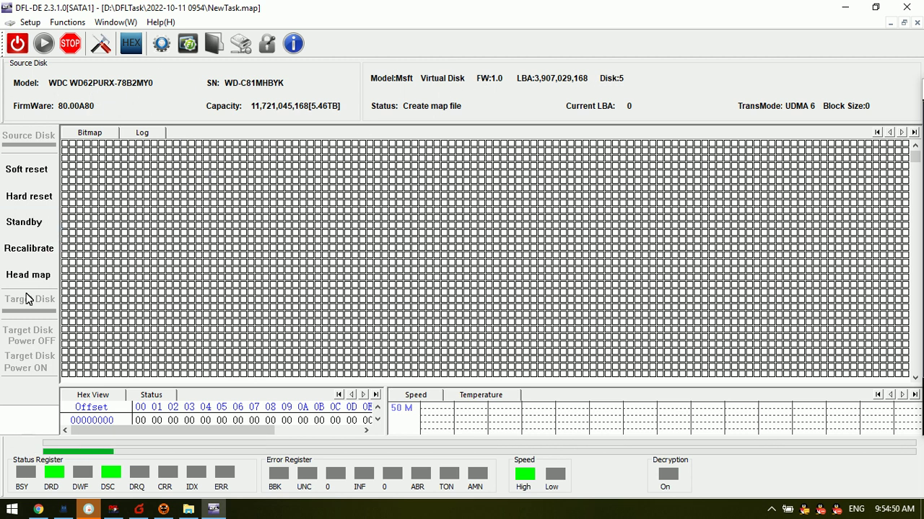
- View the source disk's head map setup options and leave them without changes
click(39, 274)
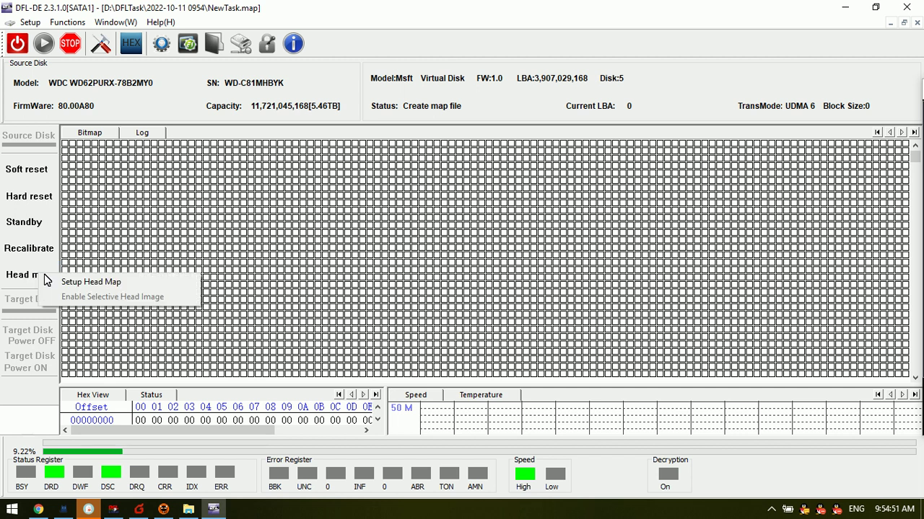
click(101, 283)
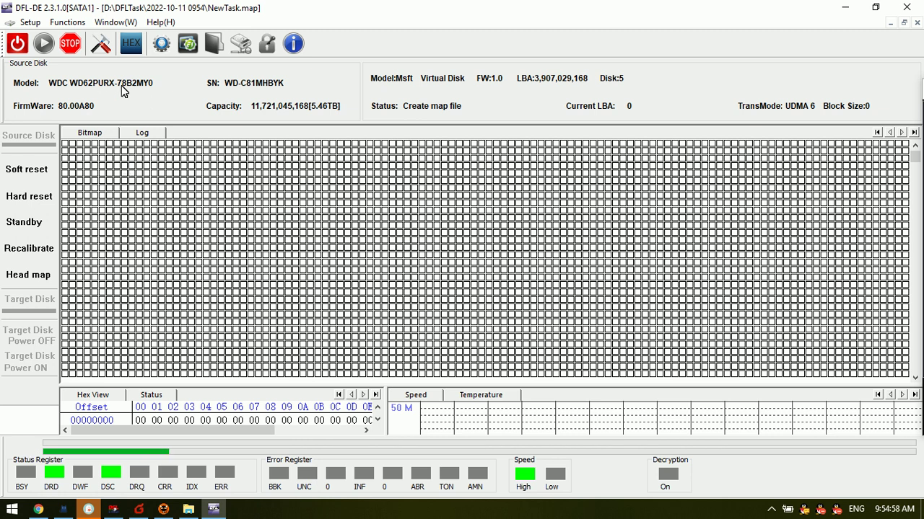
click(32, 280)
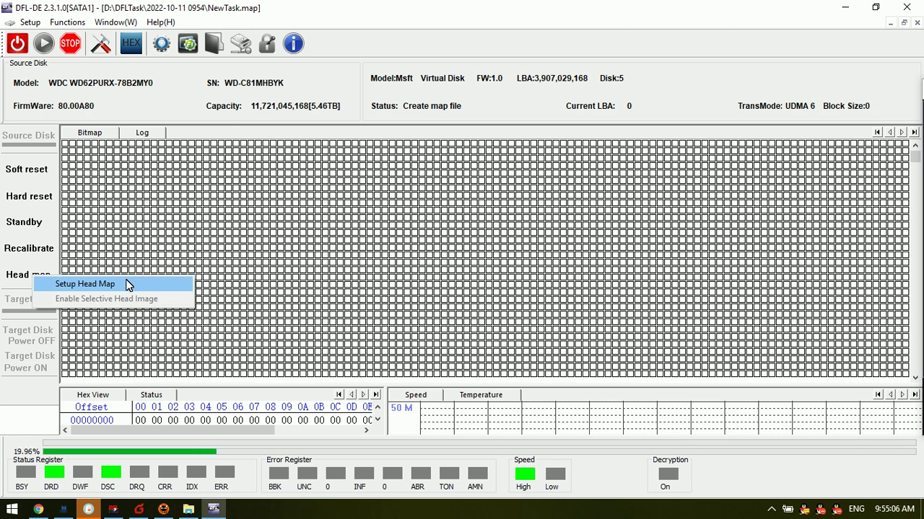
click(186, 100)
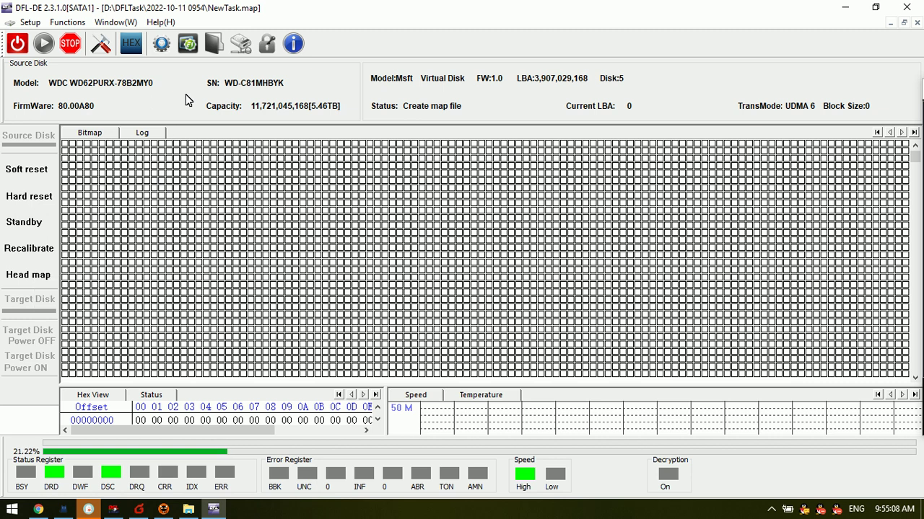
- Turn off Green Resource Mode in the imaging settings and set the read block size to 1024 sectors
click(101, 44)
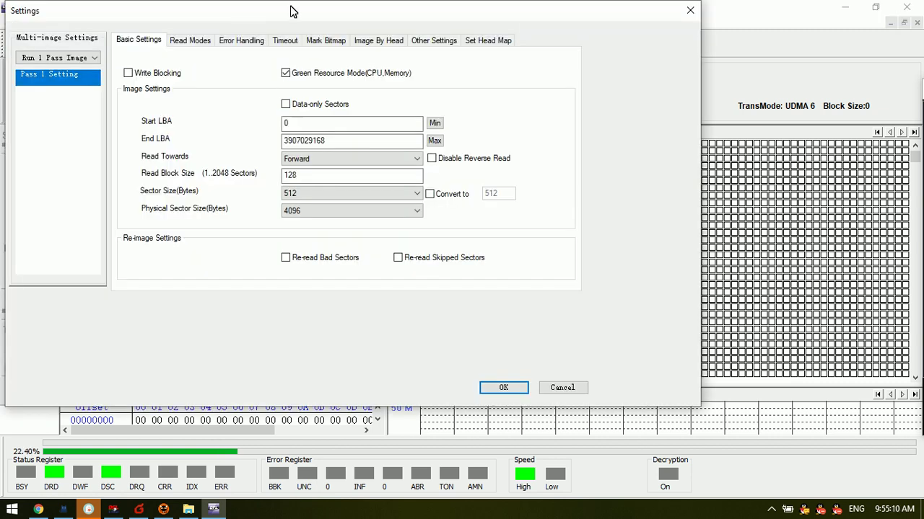
drag(292, 11, 376, 55)
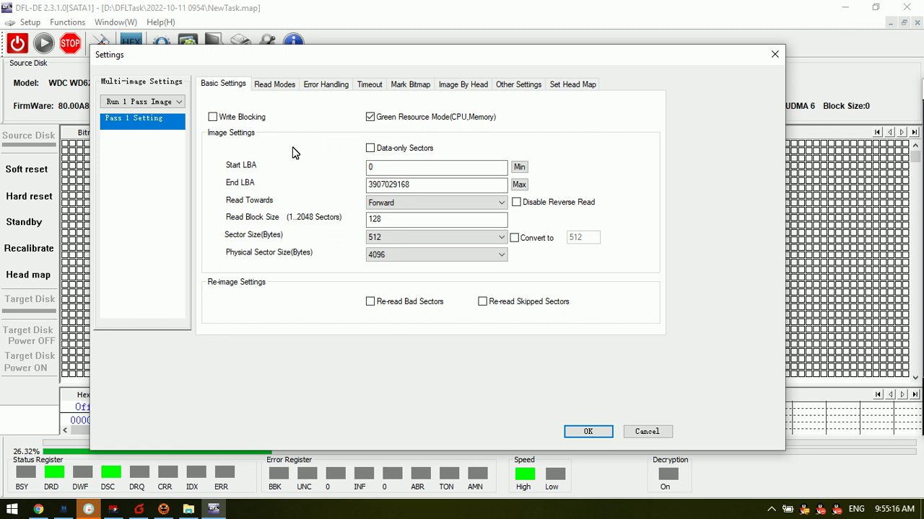
click(408, 121)
click(377, 219)
drag(377, 218, 417, 216)
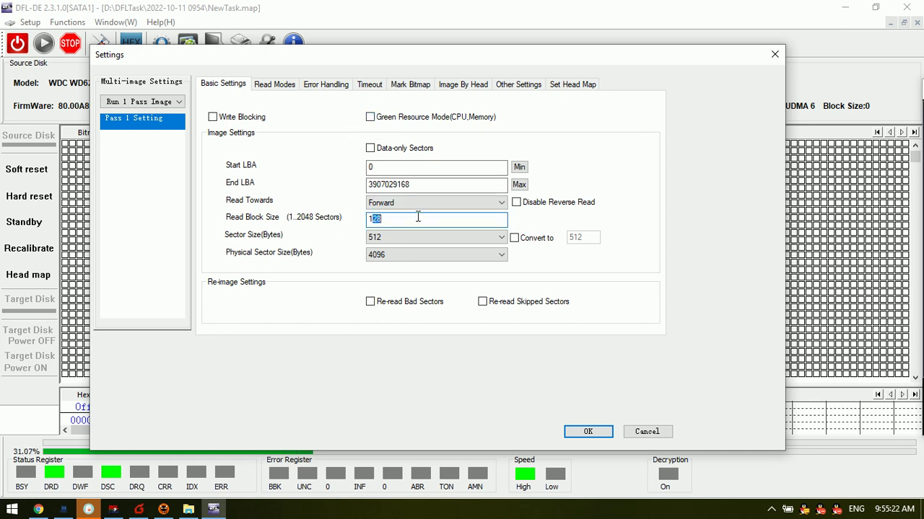
text(024)
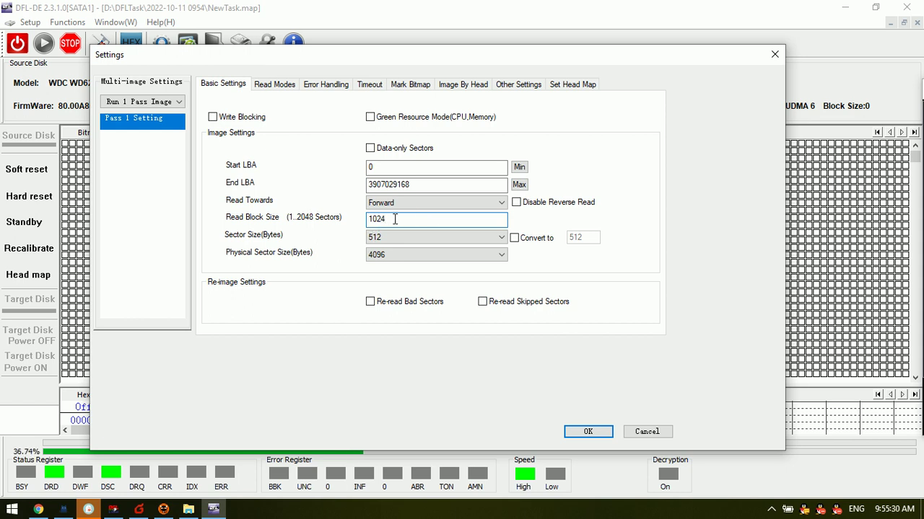
- Look through the imaging settings for read modes, error handling, timeout, bitmap marking, imaging by head, other settings and head map
click(275, 85)
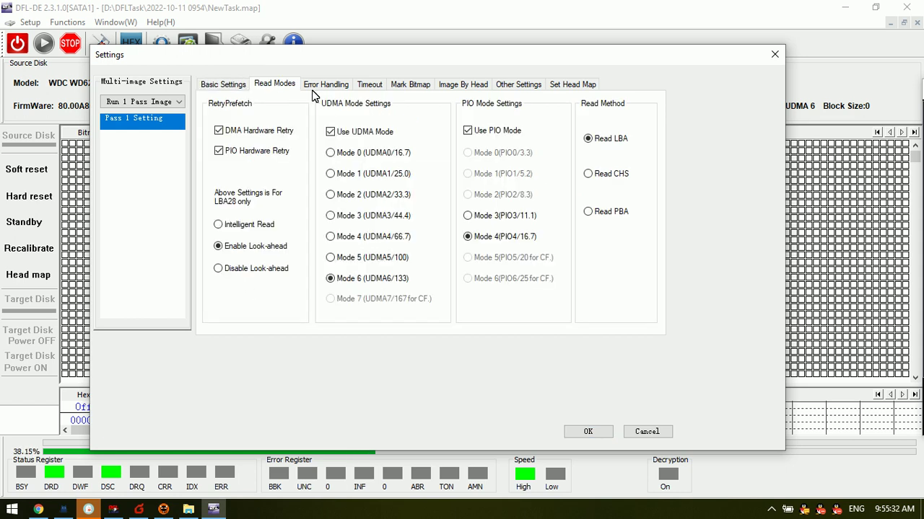
click(335, 86)
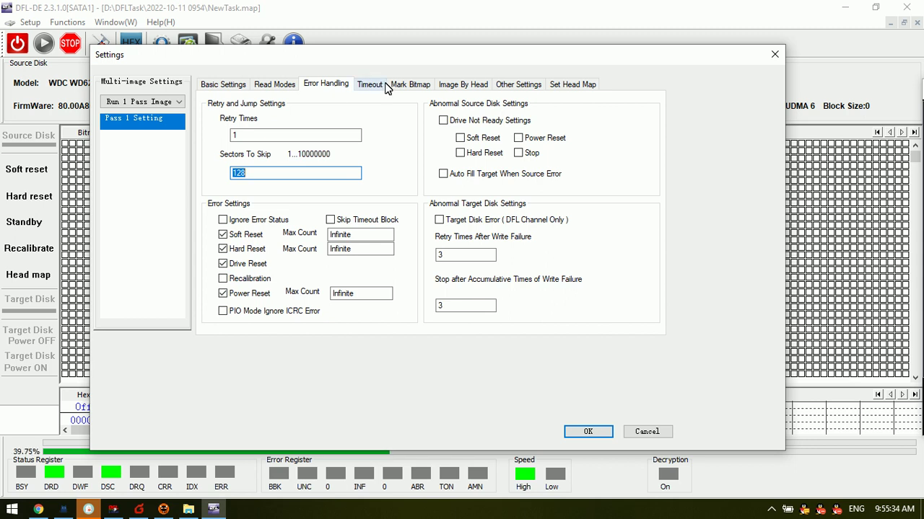
click(384, 85)
click(409, 86)
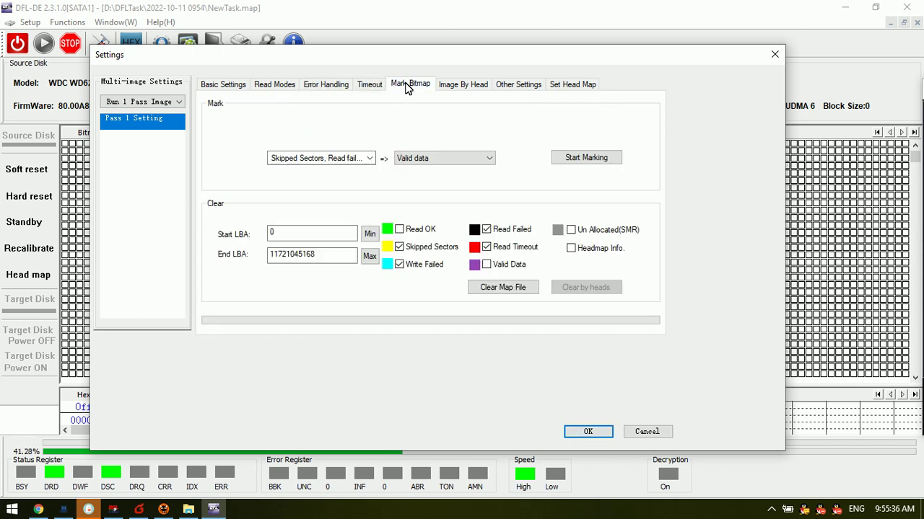
click(464, 87)
click(514, 87)
click(567, 88)
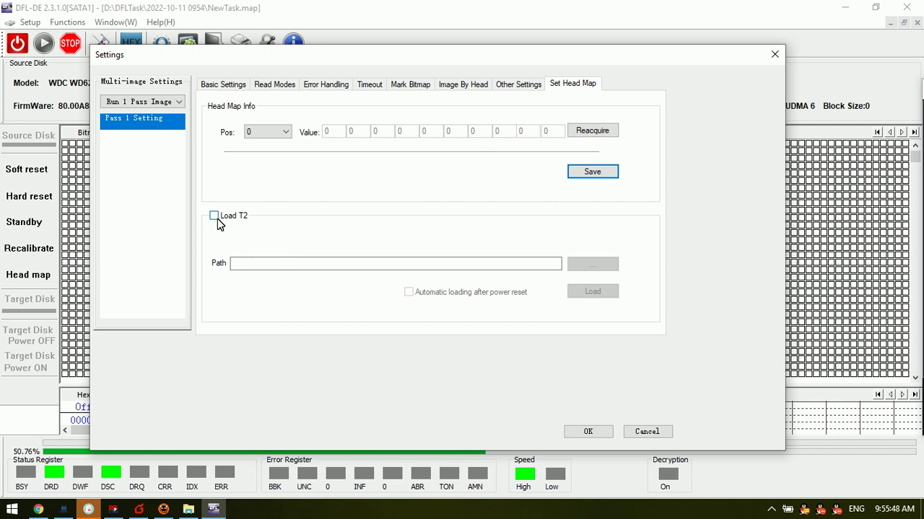
- Check the Load T2 options in the head map settings, leave Load T2 off, and close the settings
click(215, 217)
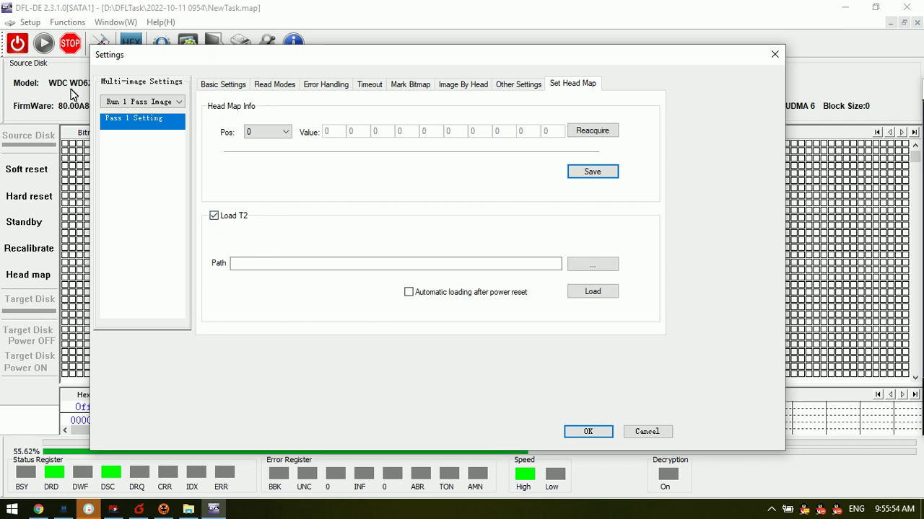
click(214, 216)
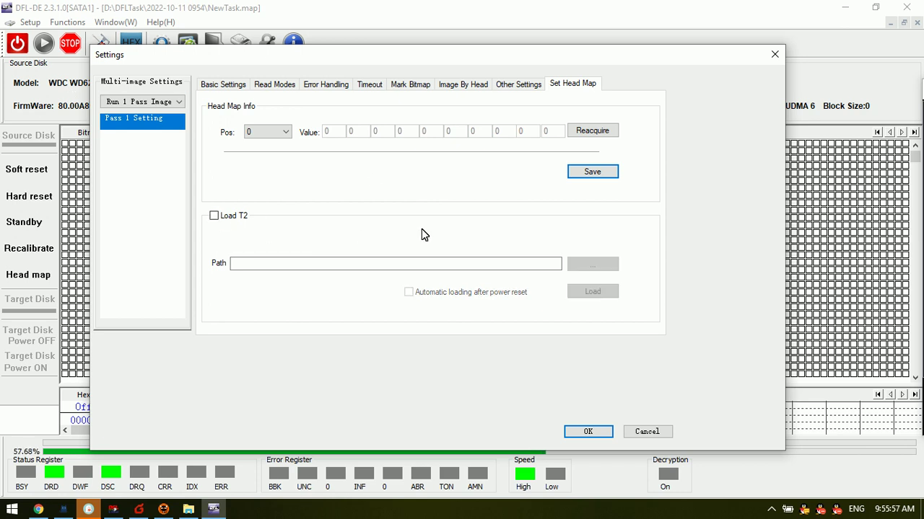
click(641, 432)
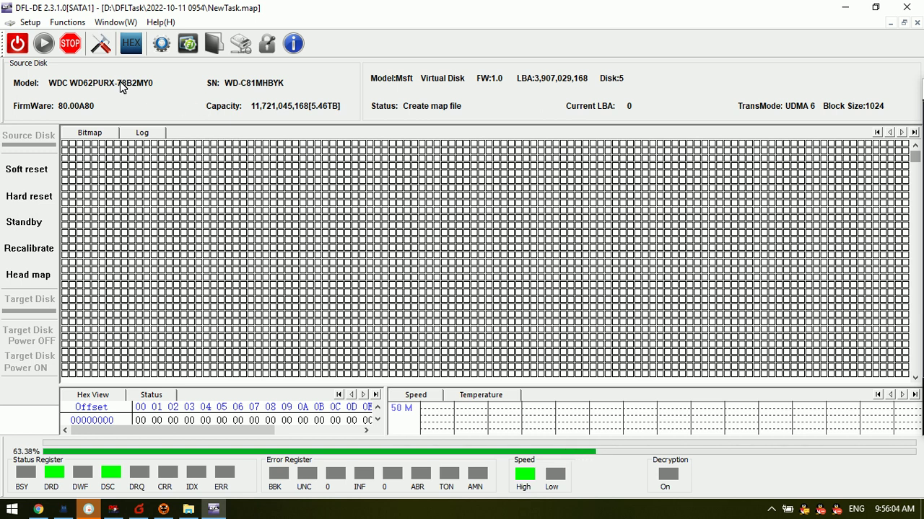
- Review the basic imaging and re-image settings again and close them without changes
click(102, 46)
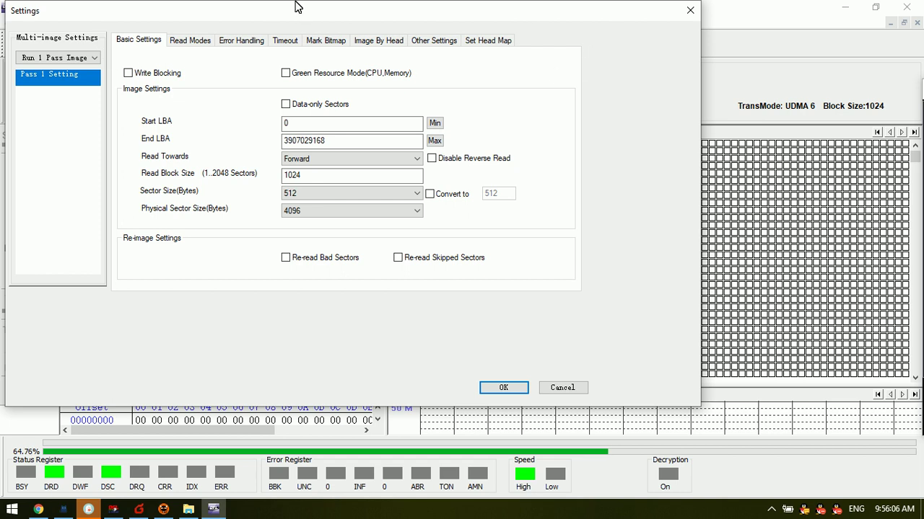
drag(332, 9, 406, 57)
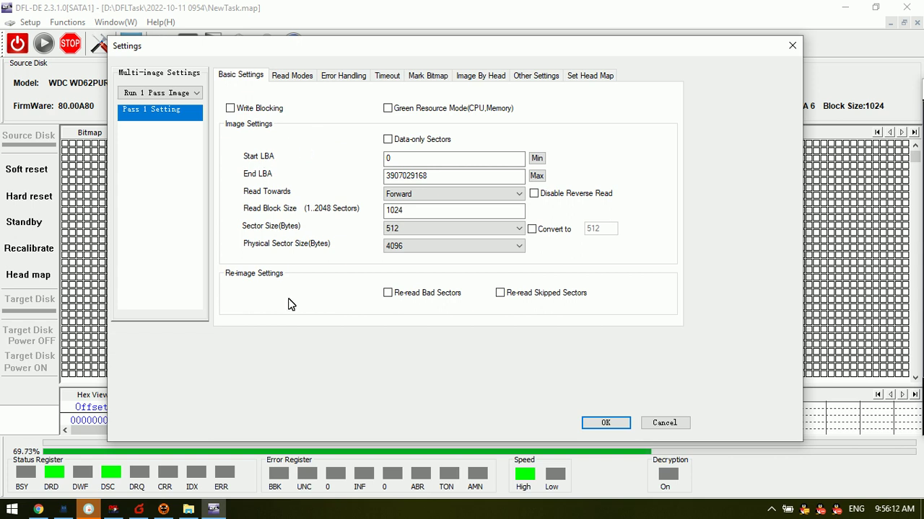
click(657, 423)
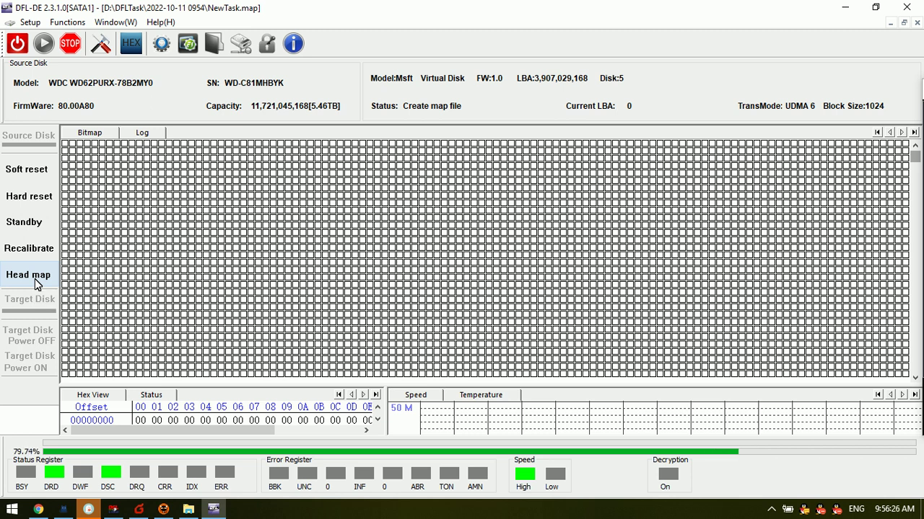
- Try the Run 2 Pass Image option, view the Pass 2 basic settings, and cancel the settings
click(100, 44)
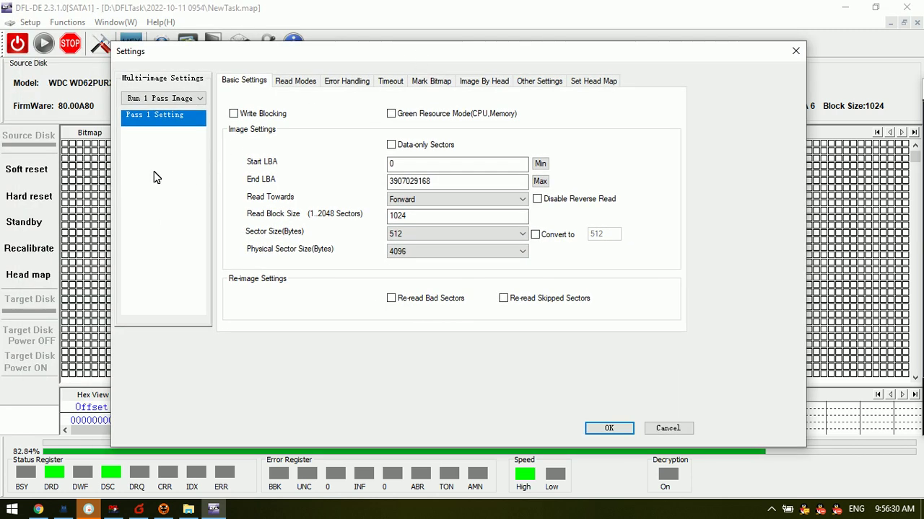
click(195, 100)
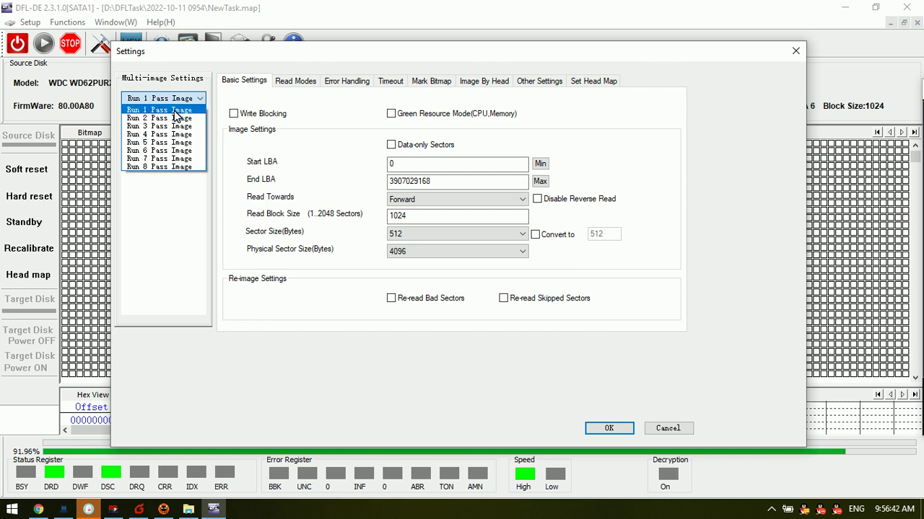
click(161, 119)
click(165, 136)
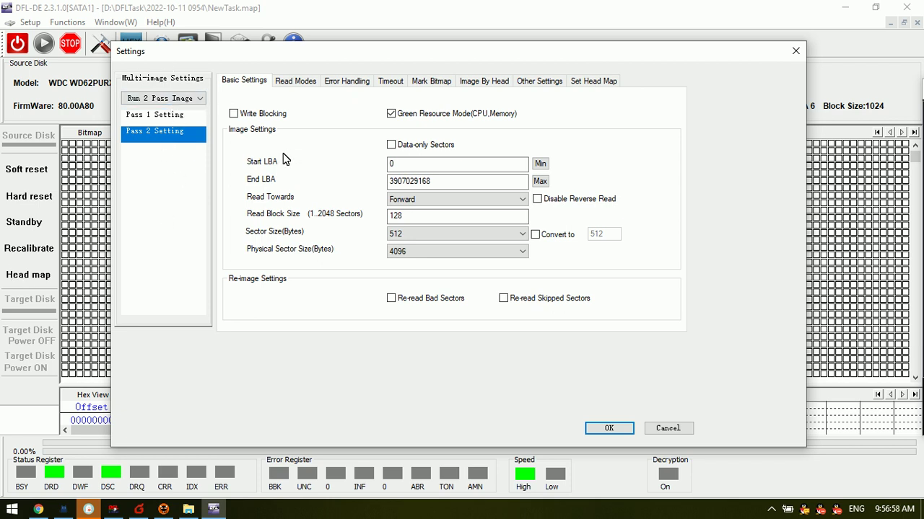
click(676, 430)
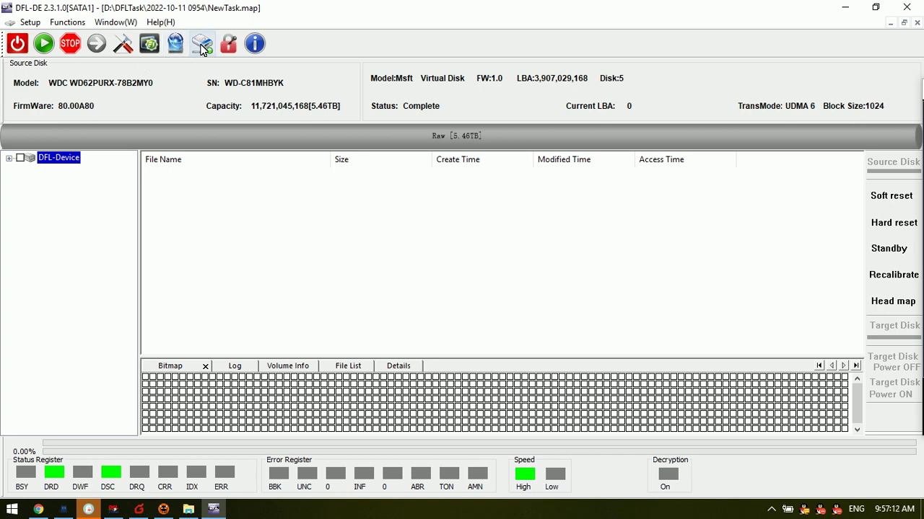
- Check the disk image view, return to file extraction, and read the DFL-Device node on the source disk
click(175, 45)
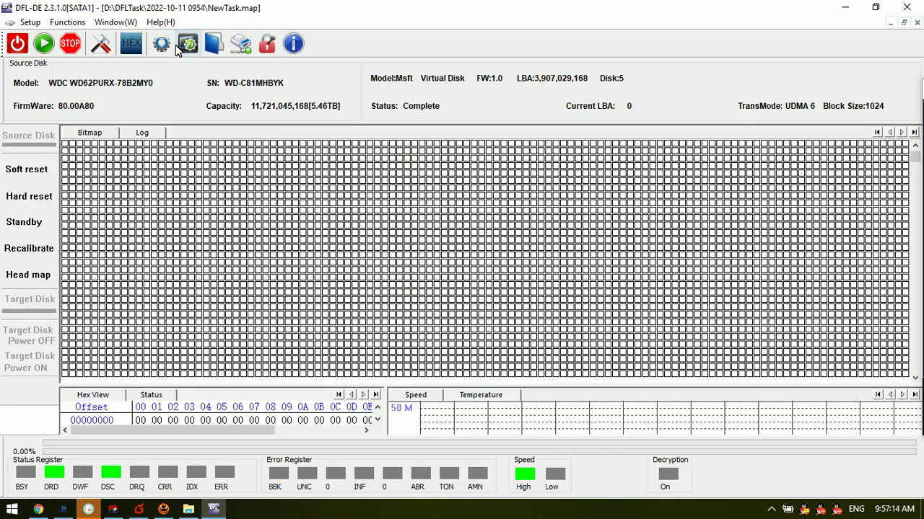
click(213, 45)
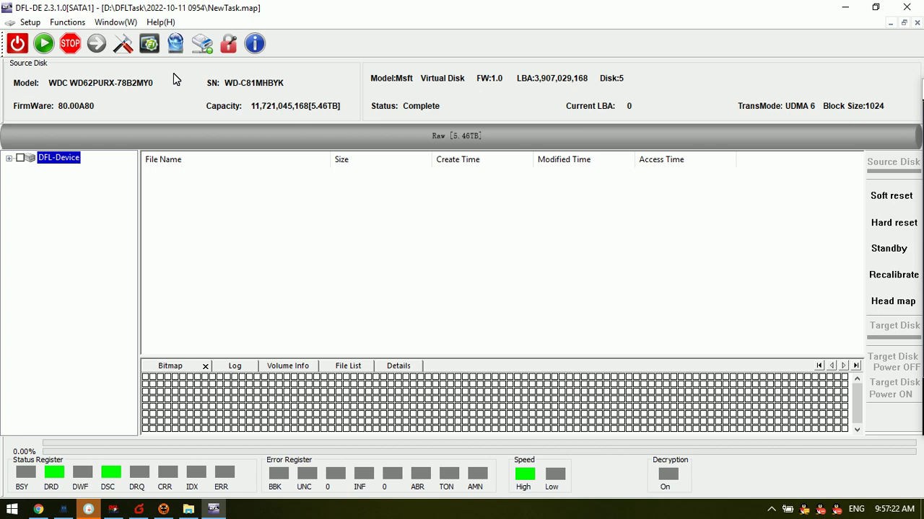
double_click(70, 160)
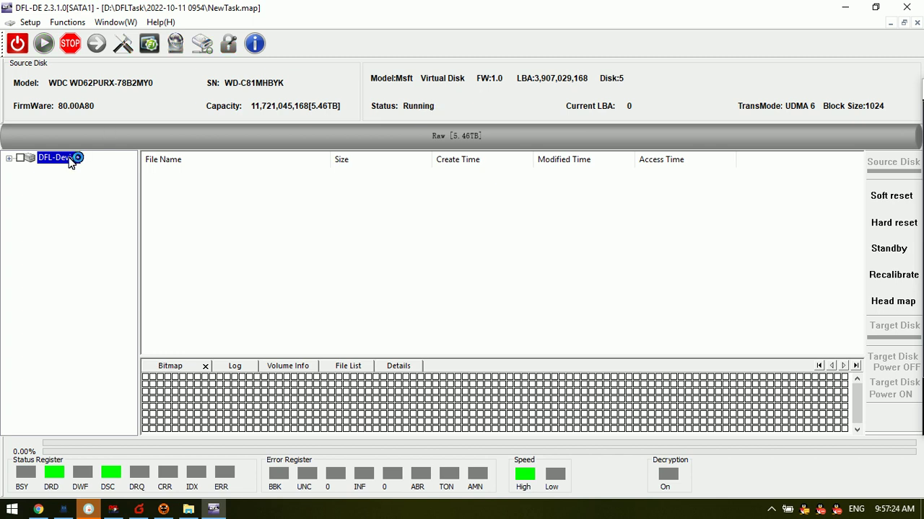
- Examine the recovery, partition, imaging and map file commands available for the DFL-Device node without running any
right_click(70, 161)
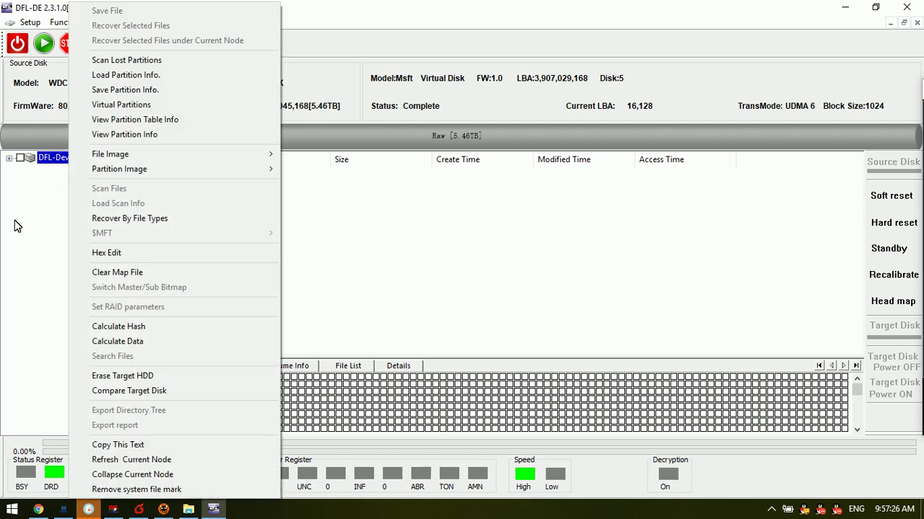
click(67, 177)
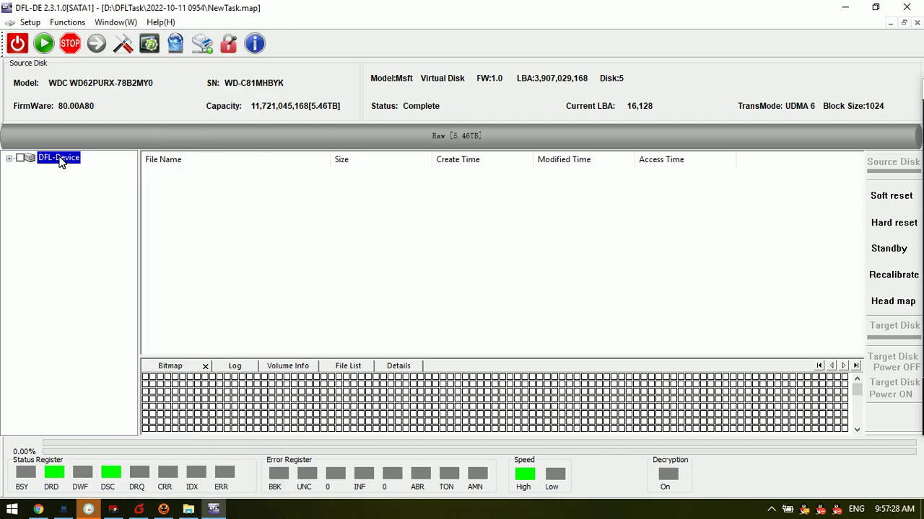
right_click(61, 162)
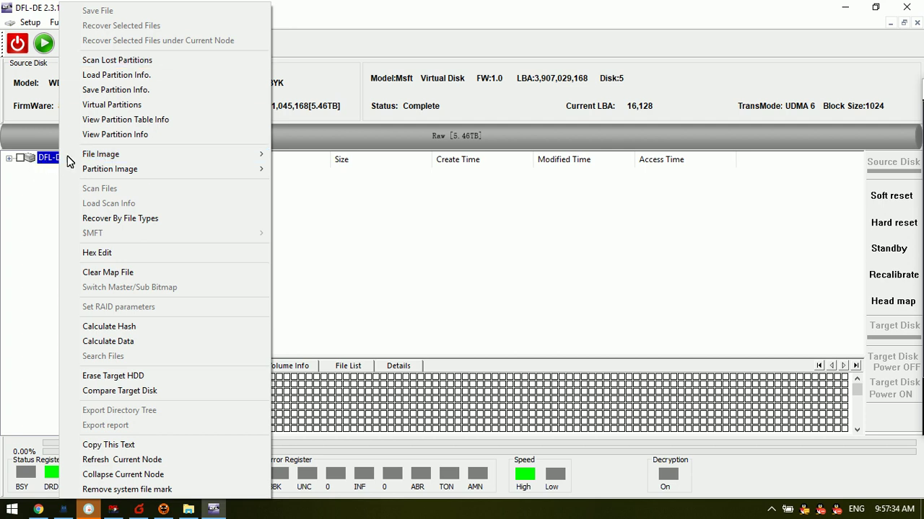
click(54, 200)
right_click(66, 159)
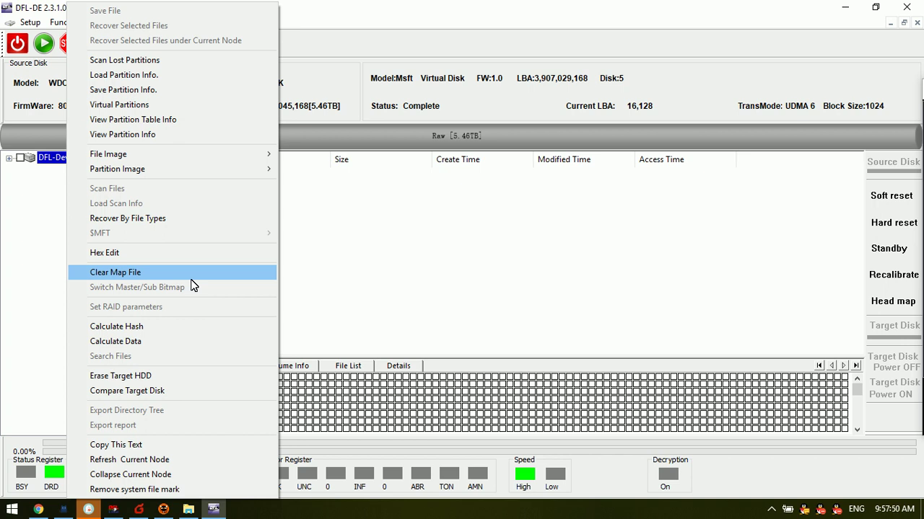
click(29, 227)
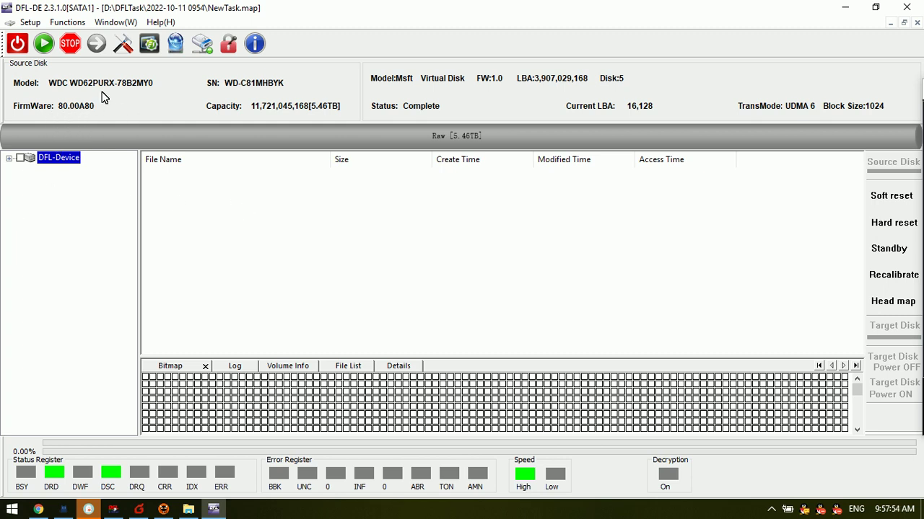
- View the sector bitmap in the disk image view, return to file extraction, and review the DFL-Device commands again
click(175, 44)
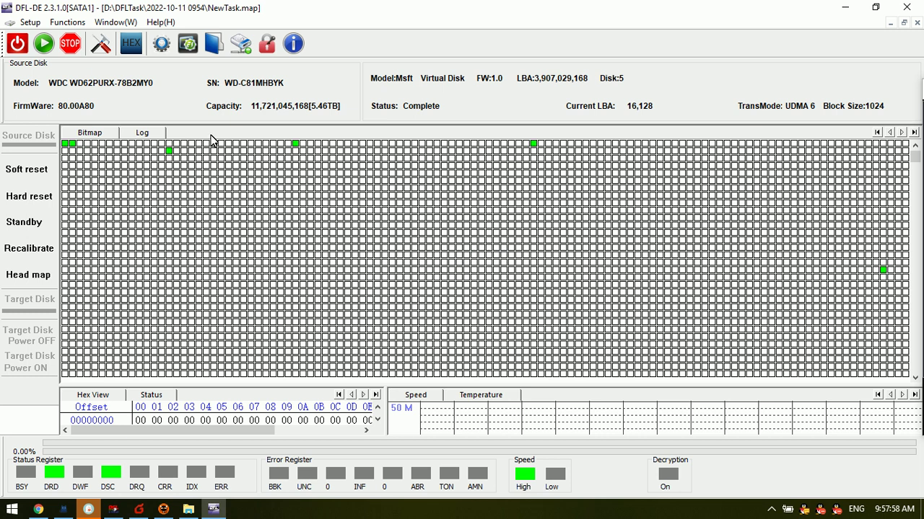
click(214, 43)
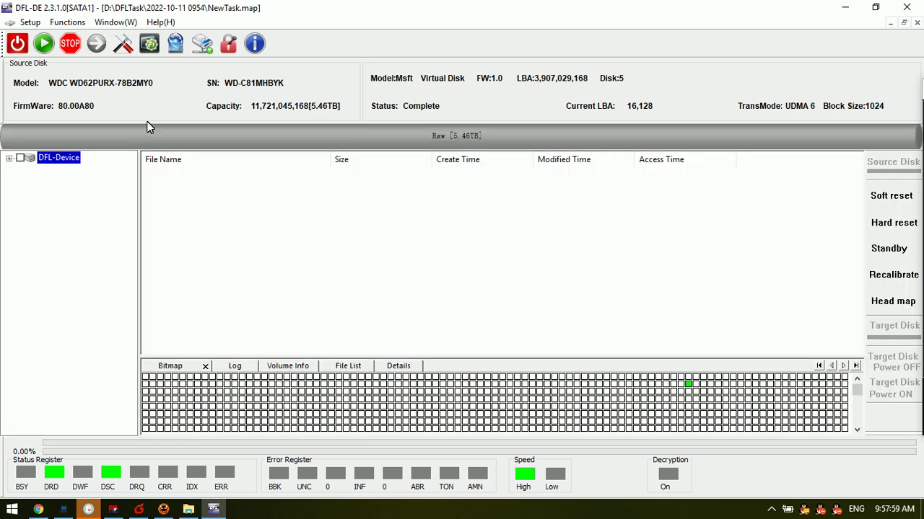
right_click(67, 158)
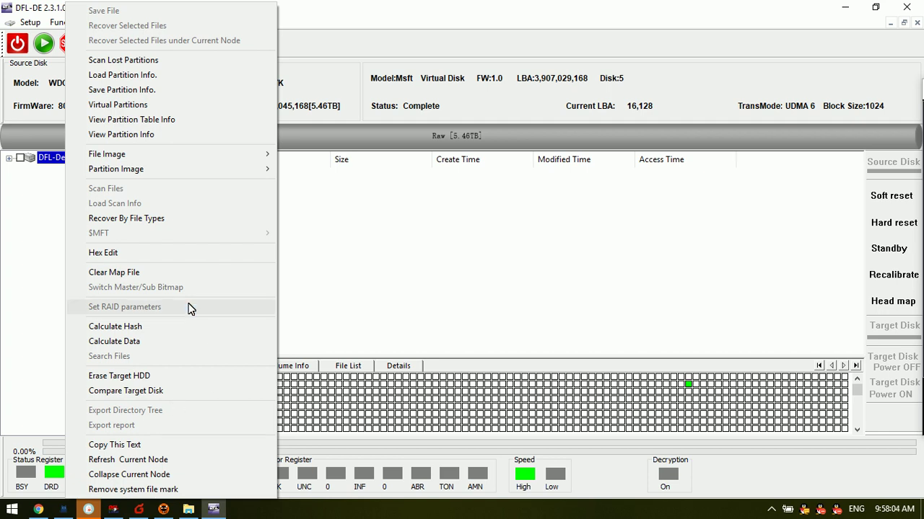
click(12, 254)
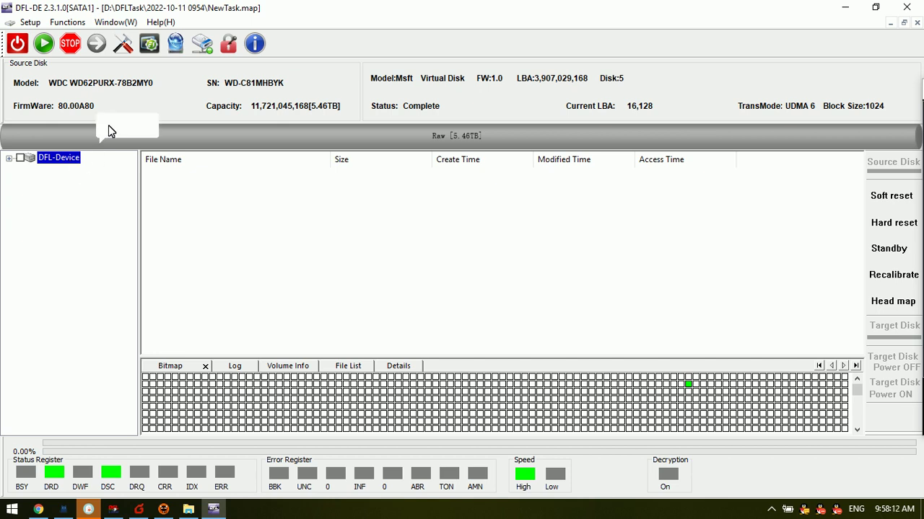
- View the Western Digital repair commands in the General Menu window and return to the NewTask.map task
click(114, 23)
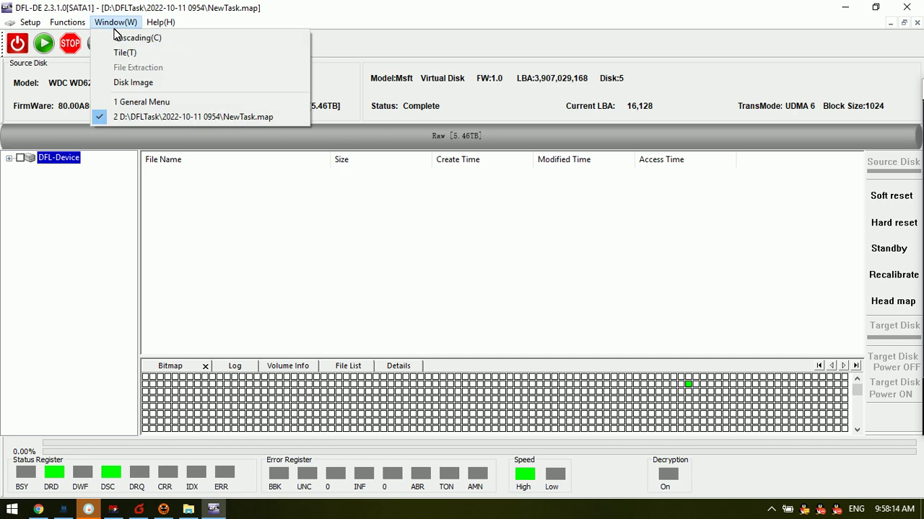
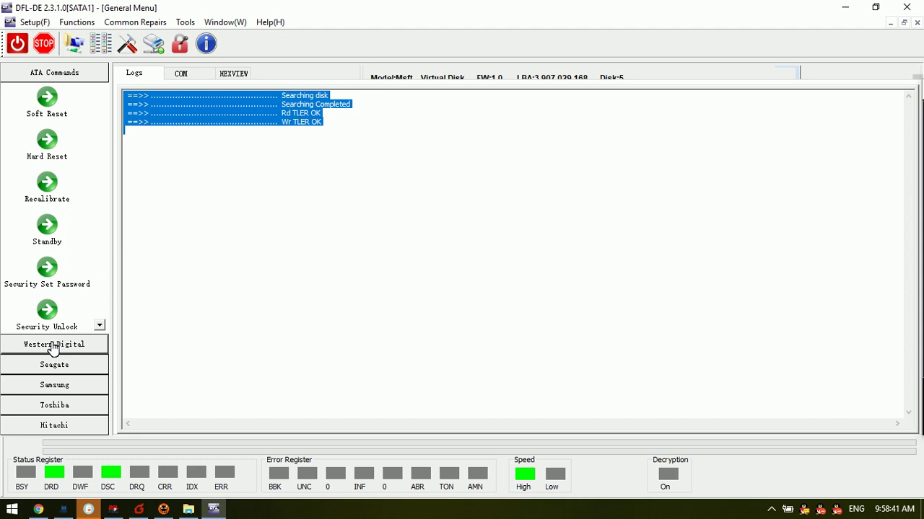
click(54, 347)
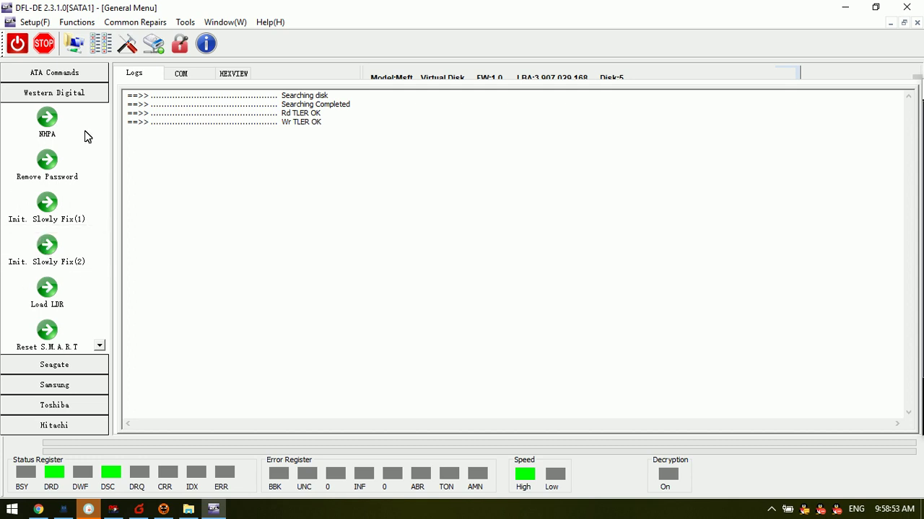
click(225, 23)
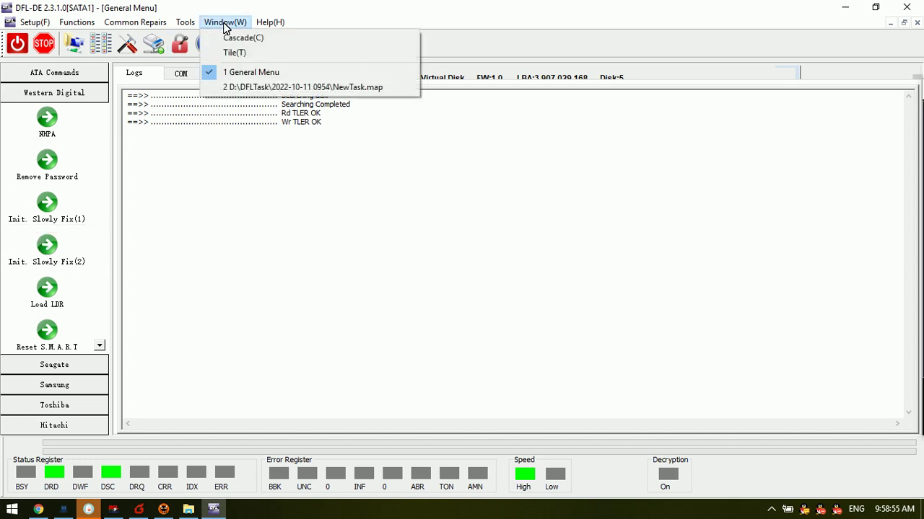
click(274, 87)
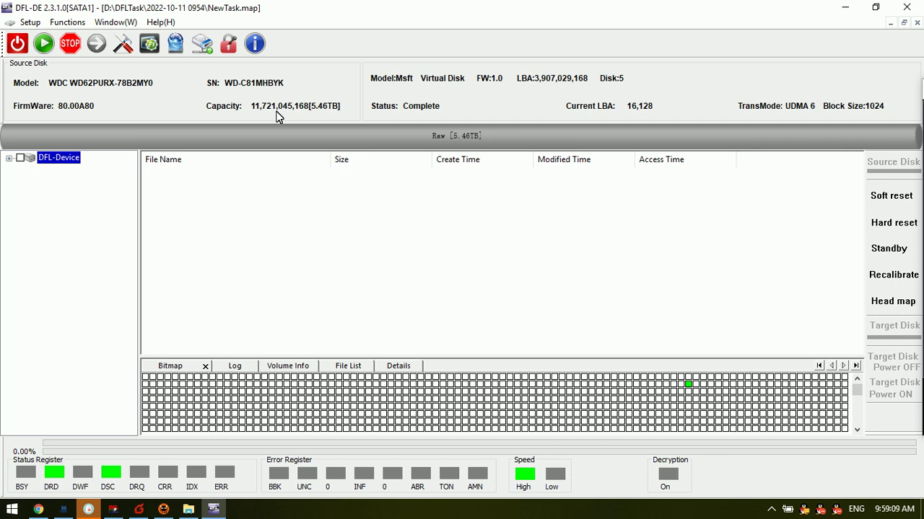
- Switch from the NewTask.map task back to the General Menu window and review the Western Digital commands and open windows
click(125, 23)
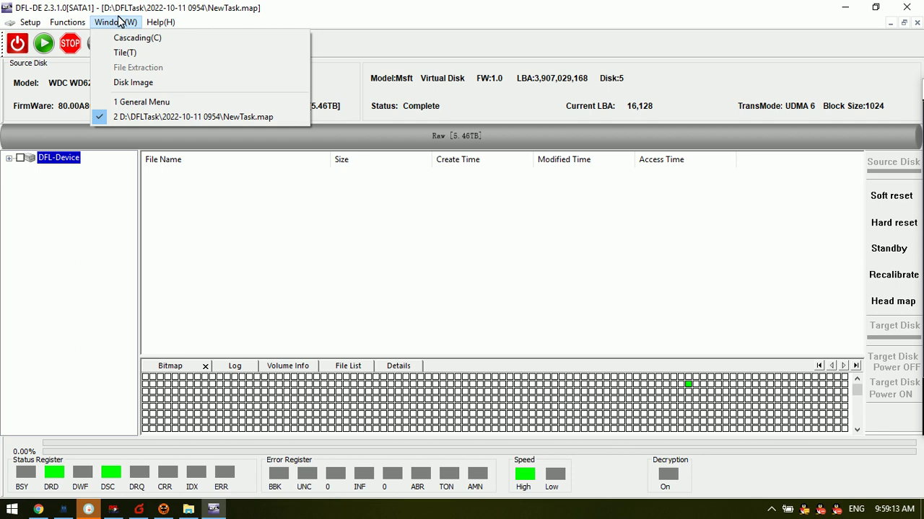
click(67, 22)
mouse_move(99, 22)
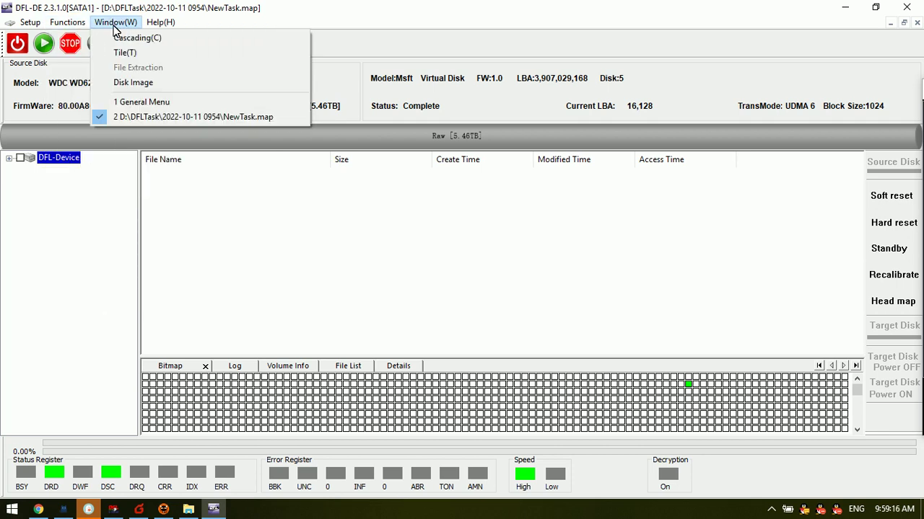
click(152, 103)
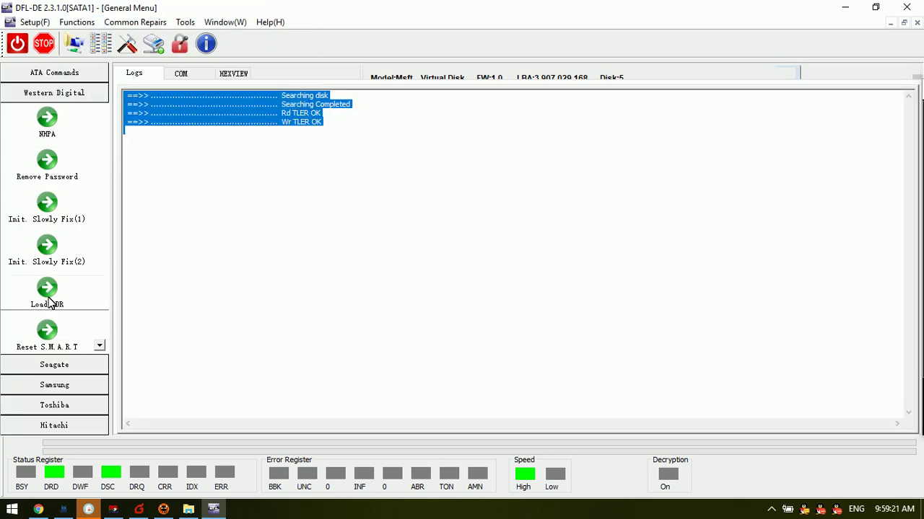
click(225, 25)
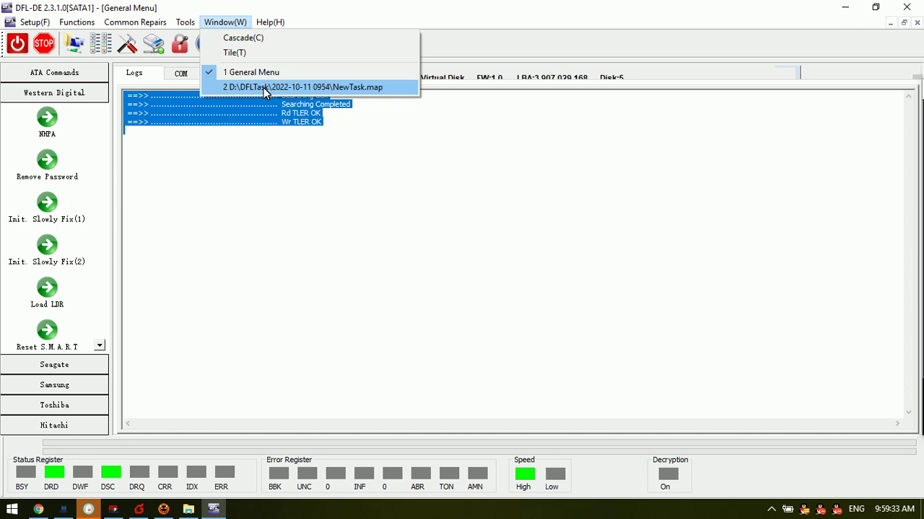
click(209, 200)
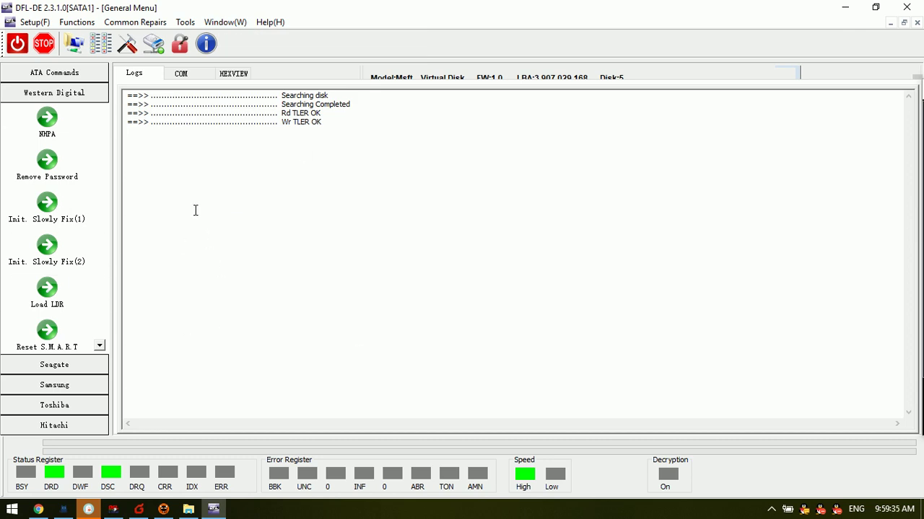